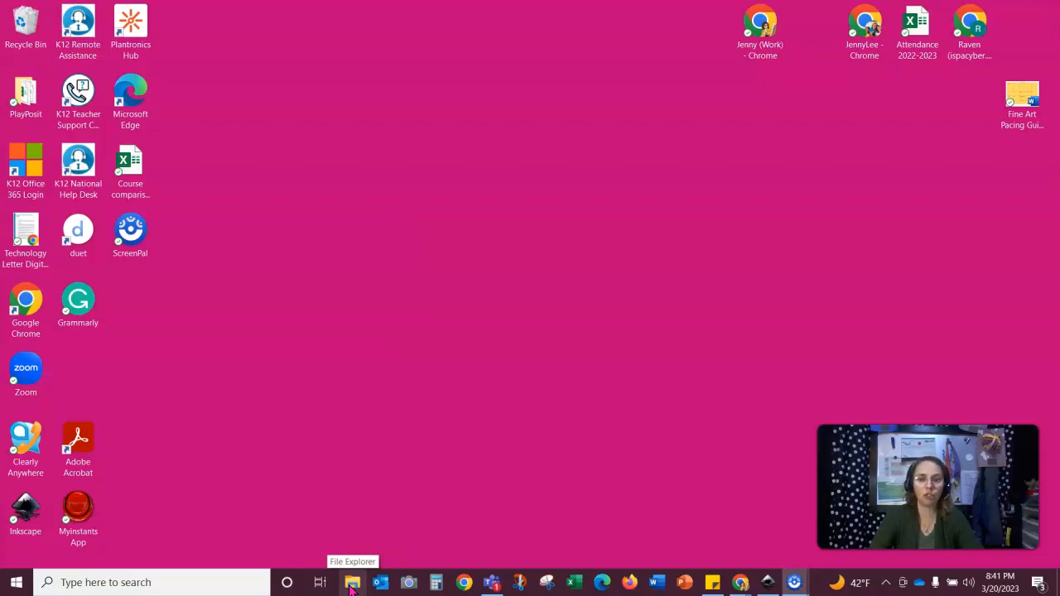
Open the Bottle image from the Documents folder Digital Art Class > Gimp - Item in a Bottle with GIMP
left_click(352, 583)
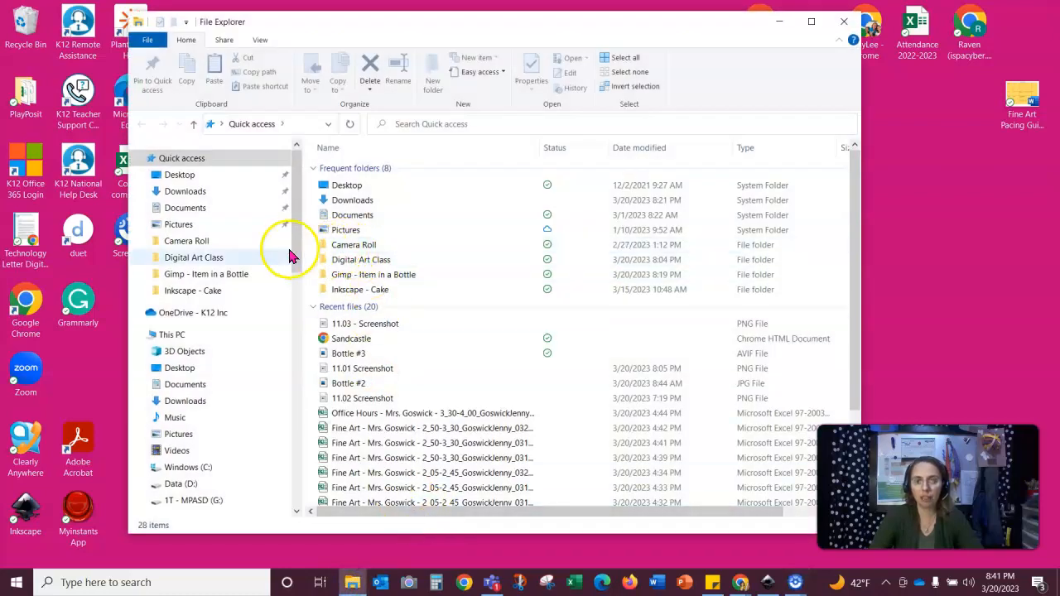
left_click(207, 208)
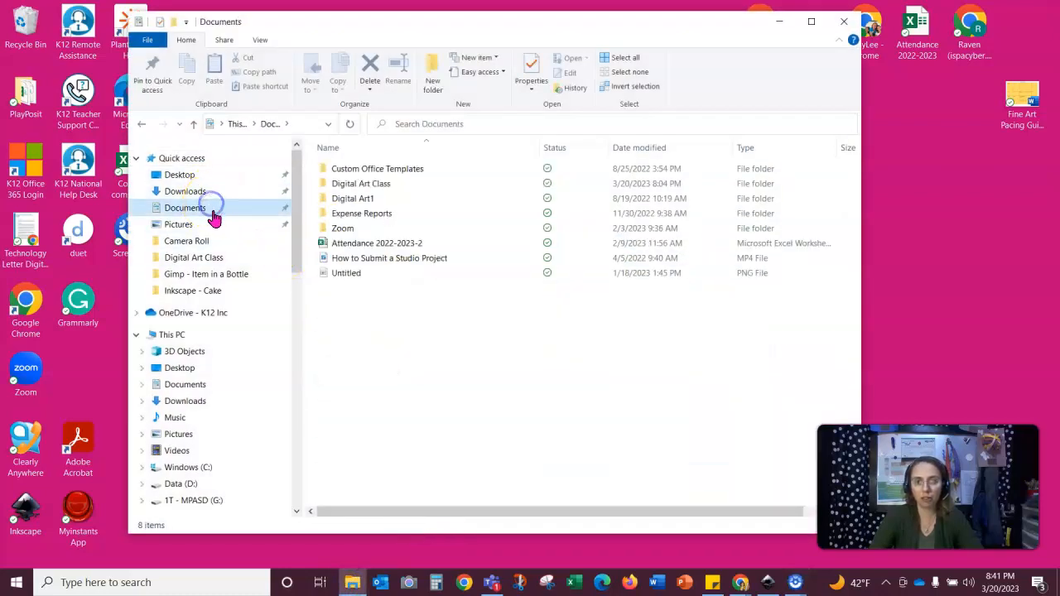
double_click(368, 185)
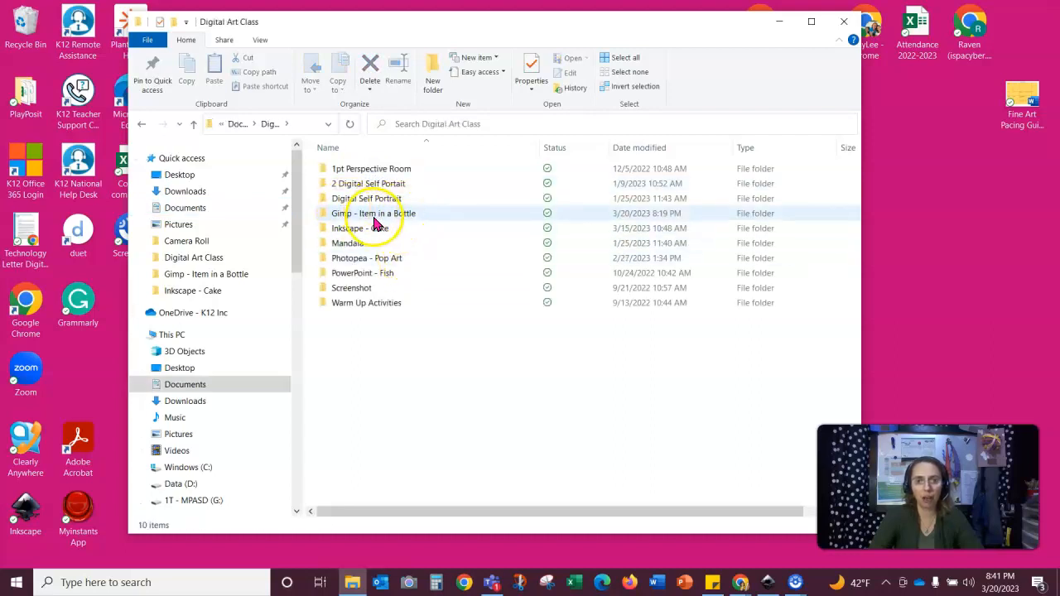
double_click(385, 217)
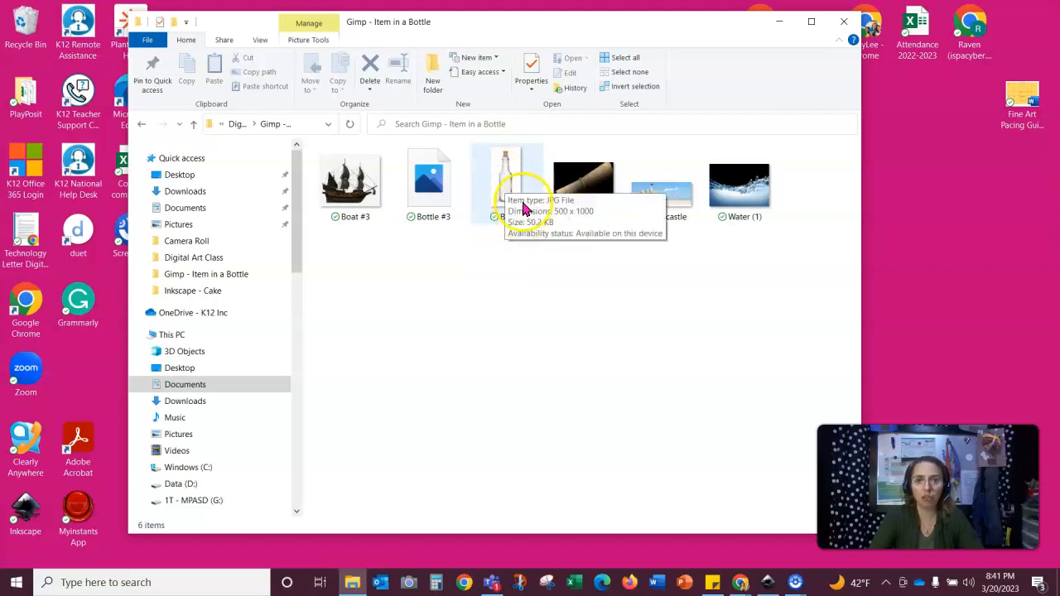
left_click(507, 181)
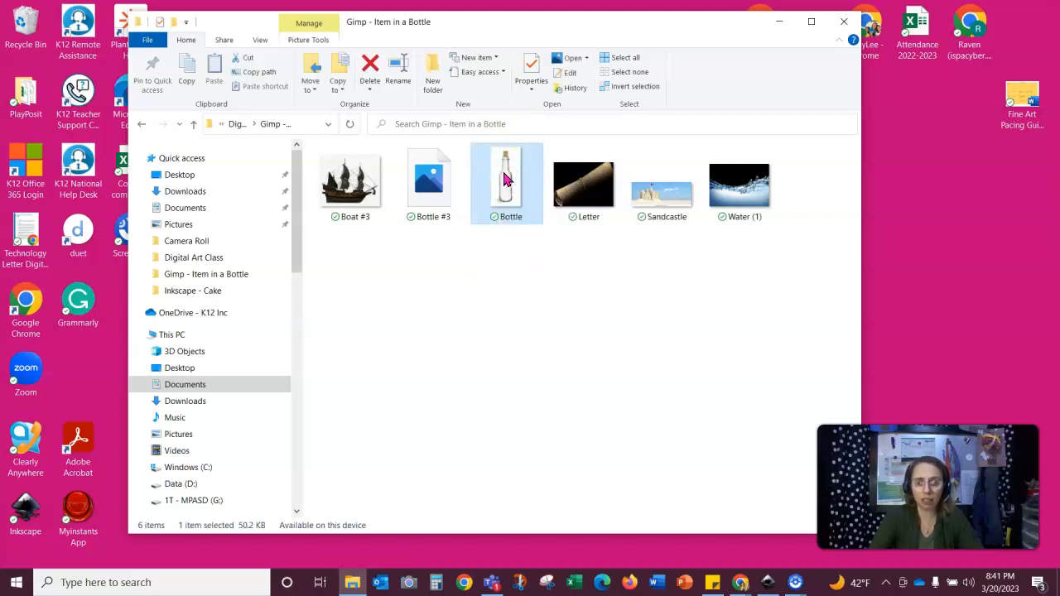
right_click(507, 181)
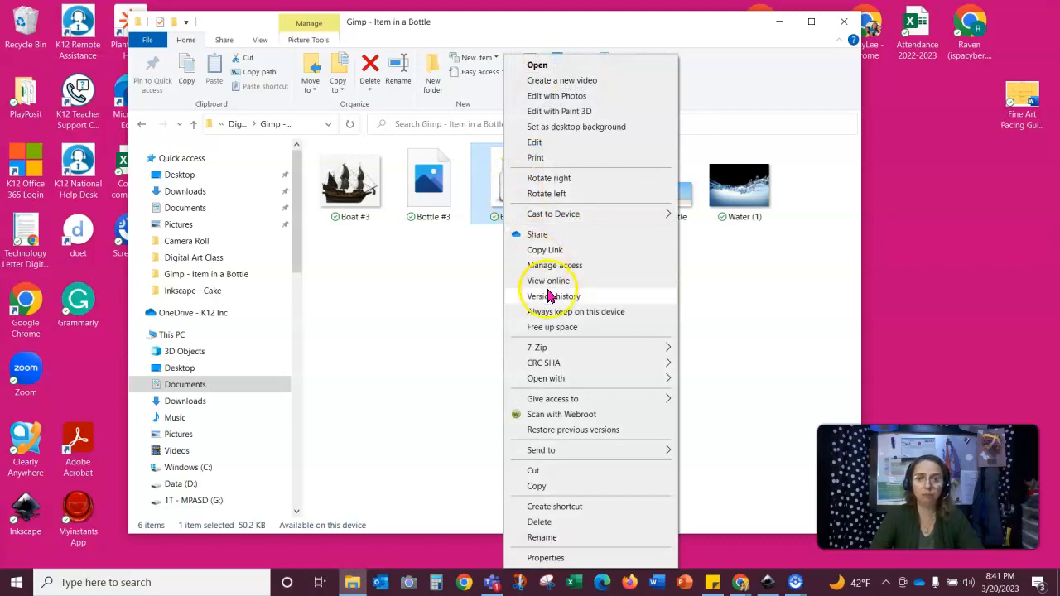
mouse_move(560, 386)
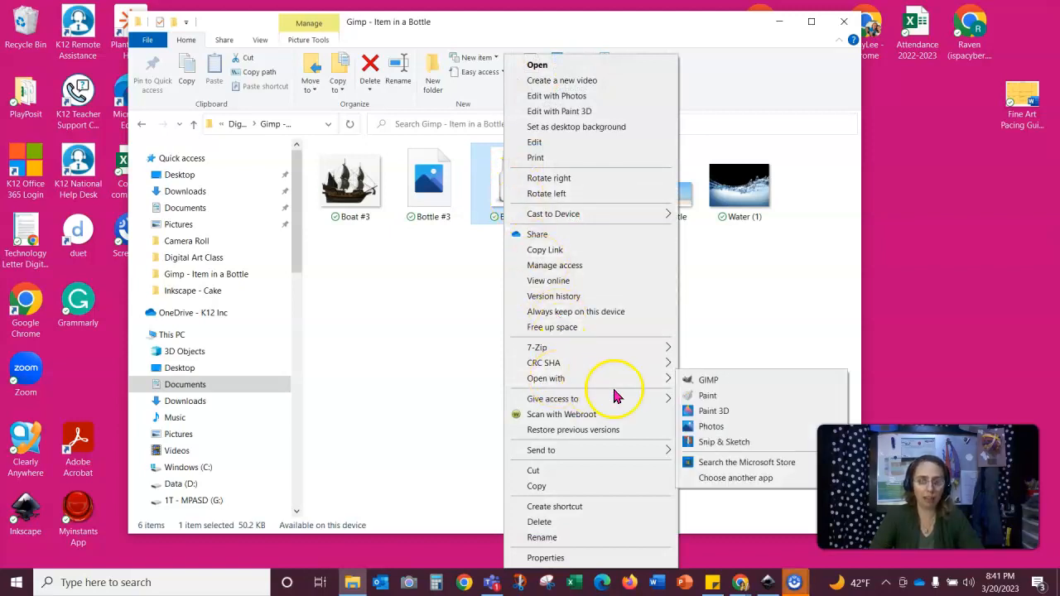
left_click(710, 382)
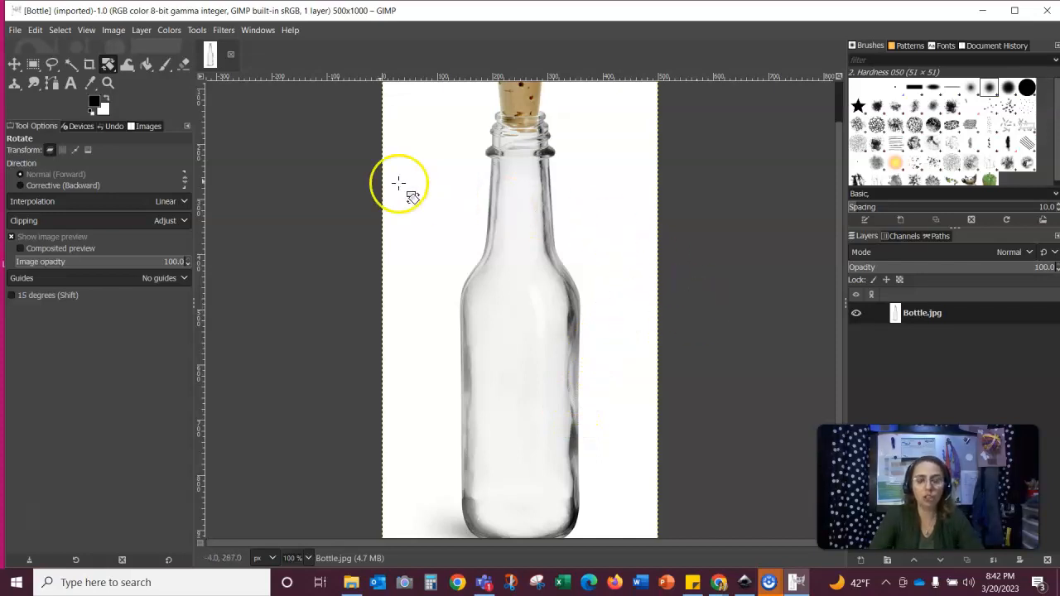
Save the project in the Gimp - Item in a Bottle folder, named with the author's last and first name plus "Gimp - Item in a Bottle"
left_click(107, 86)
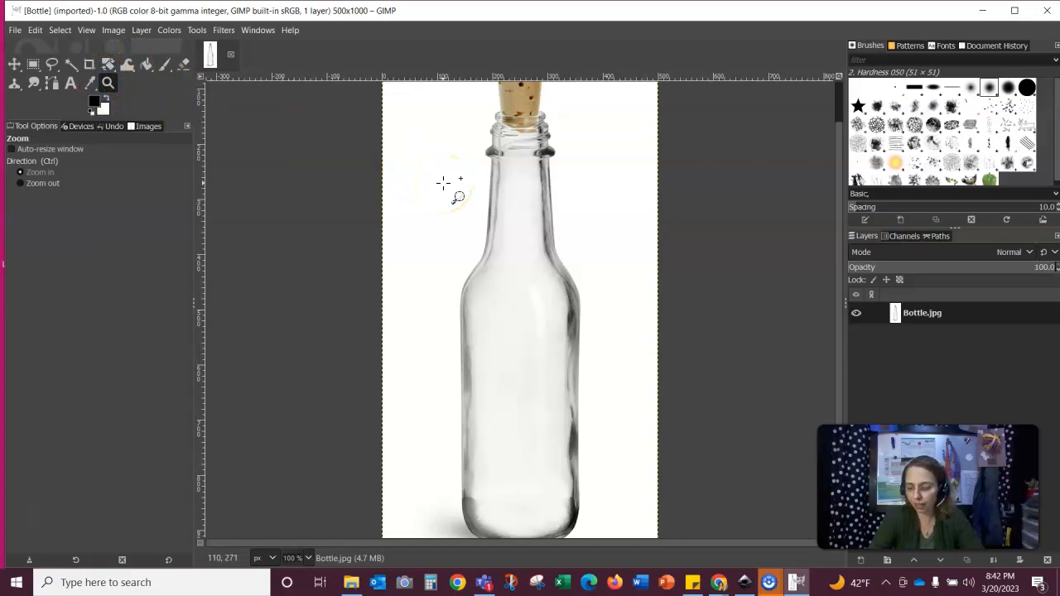
key("ctrl")
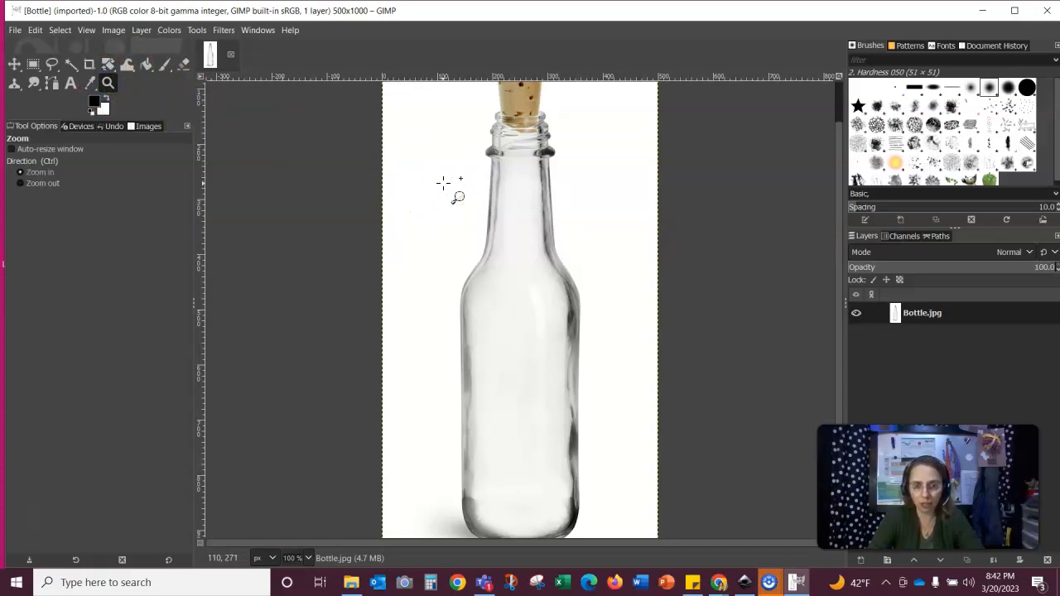
left_click(447, 190, "ctrl")
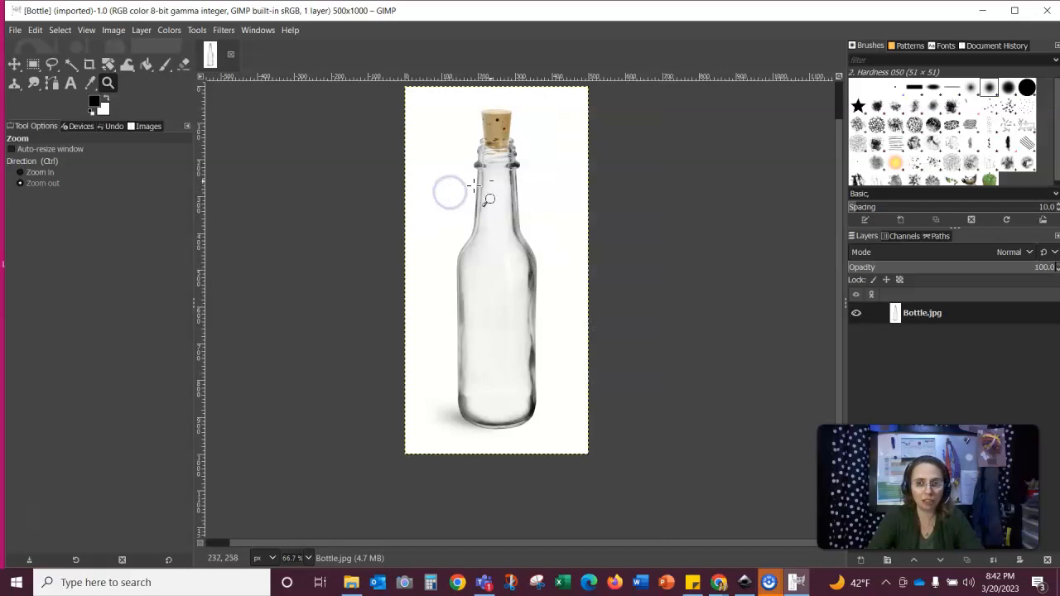
left_click_drag(605, 182, 489, 180)
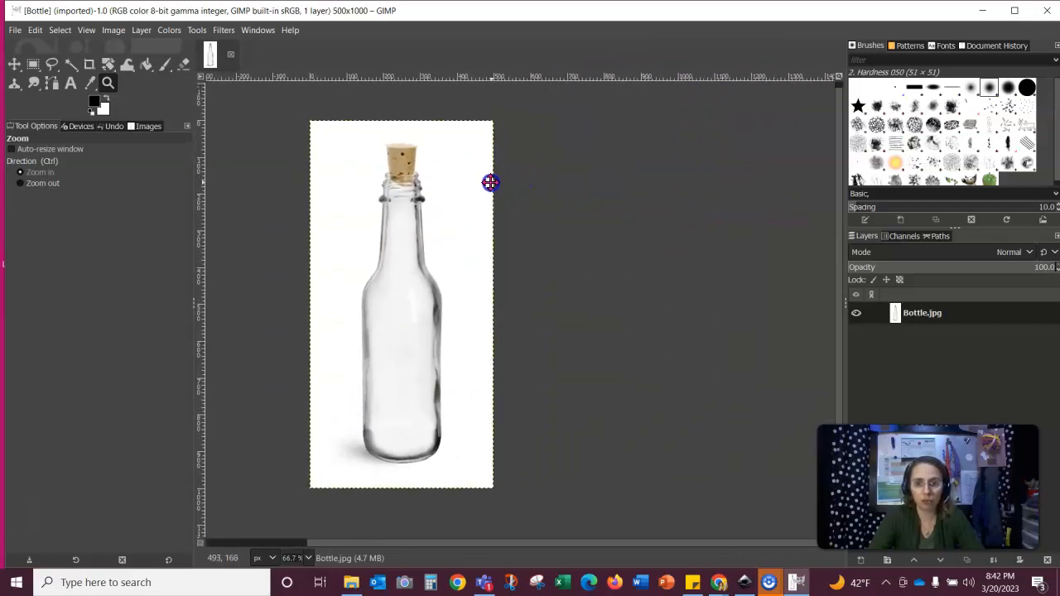
left_click(716, 257)
left_click(571, 166)
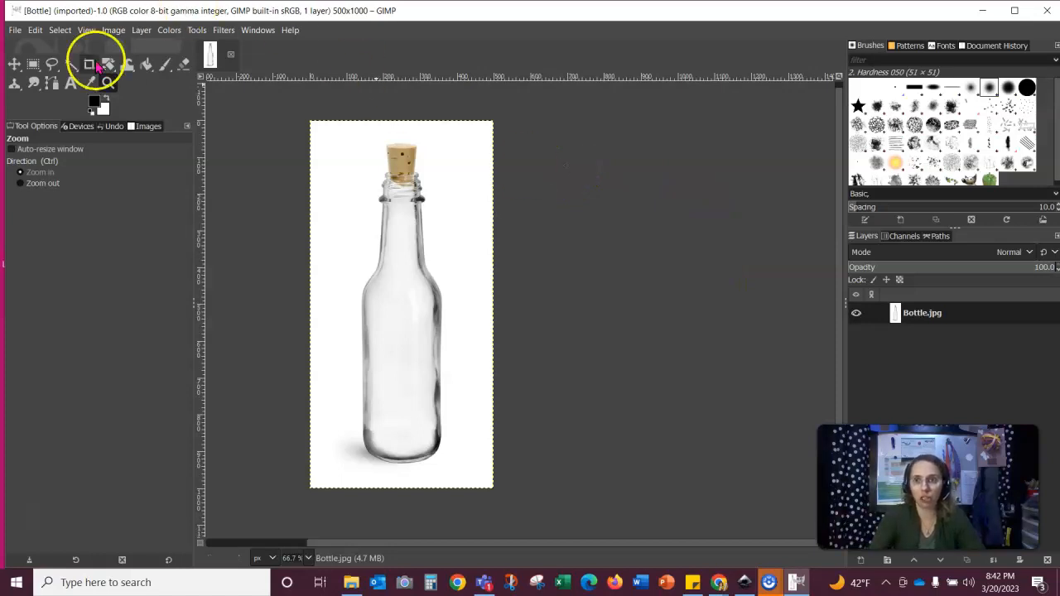
left_click(15, 30)
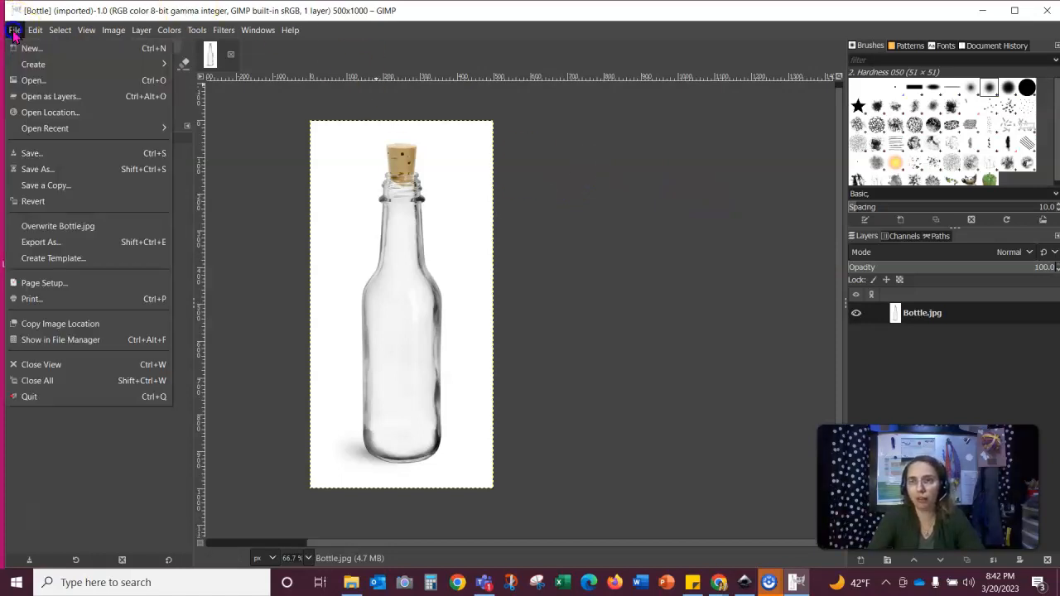
left_click(65, 170)
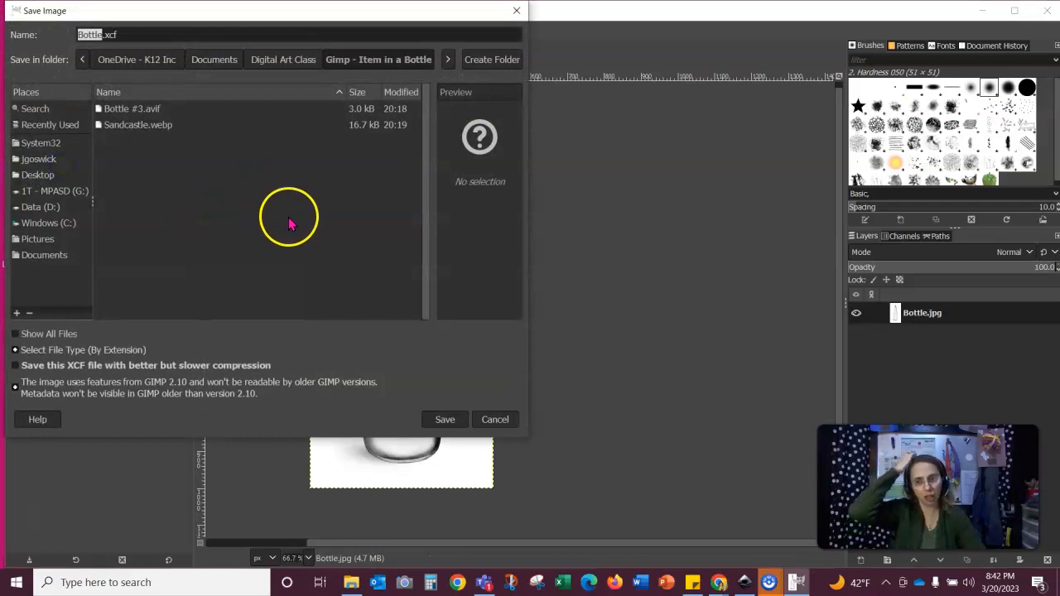
left_click(151, 34)
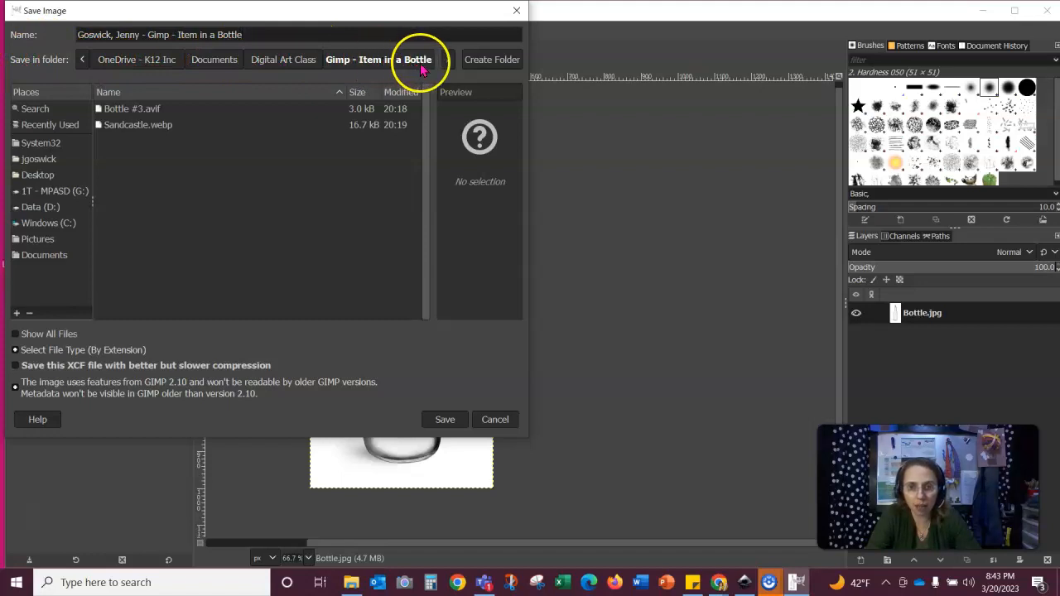
left_click(393, 66)
left_click(446, 421)
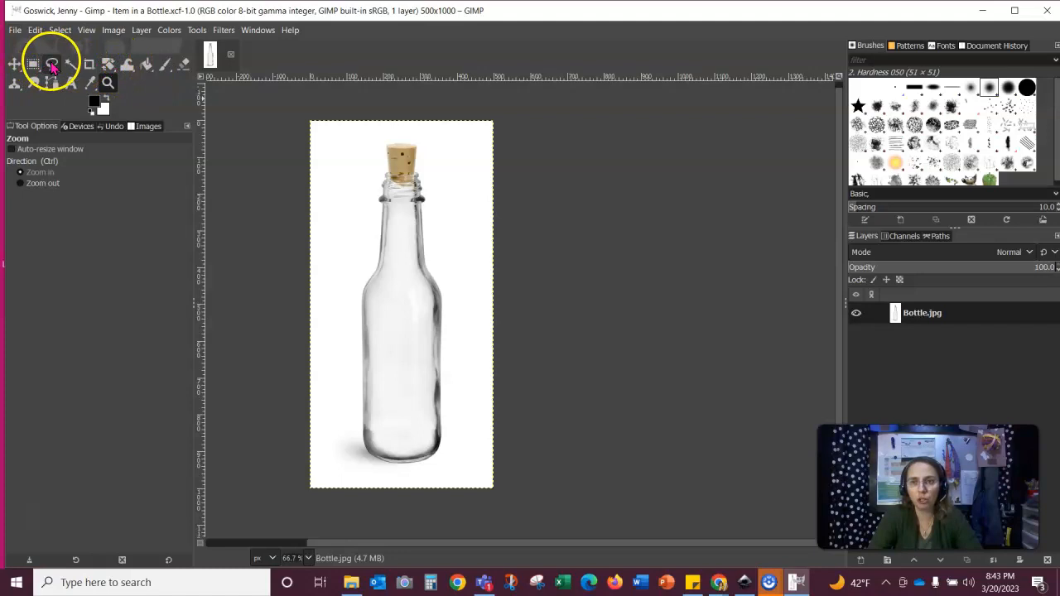
left_click(113, 69)
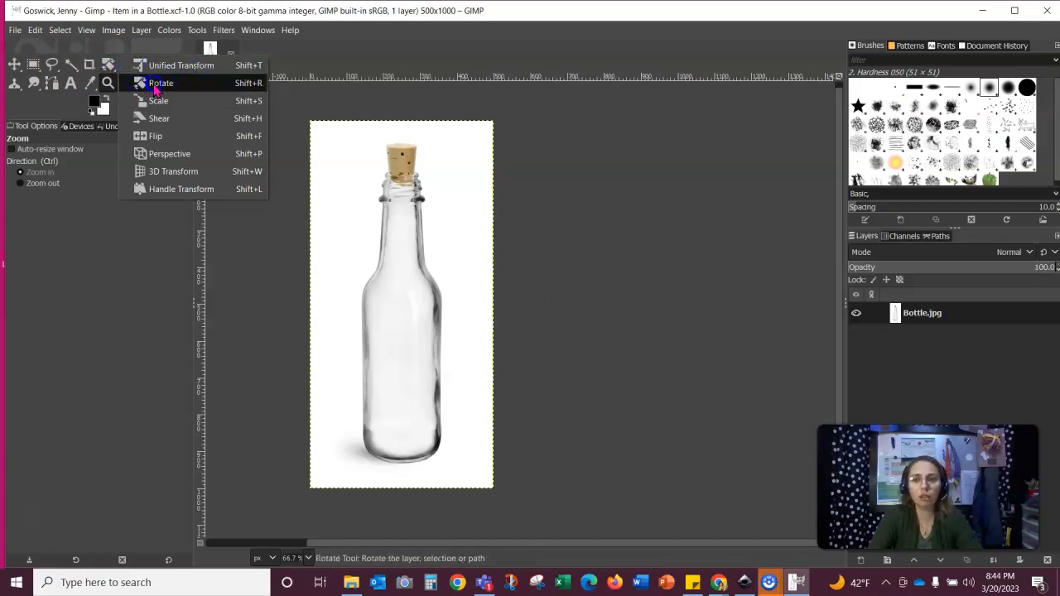
left_click(156, 89)
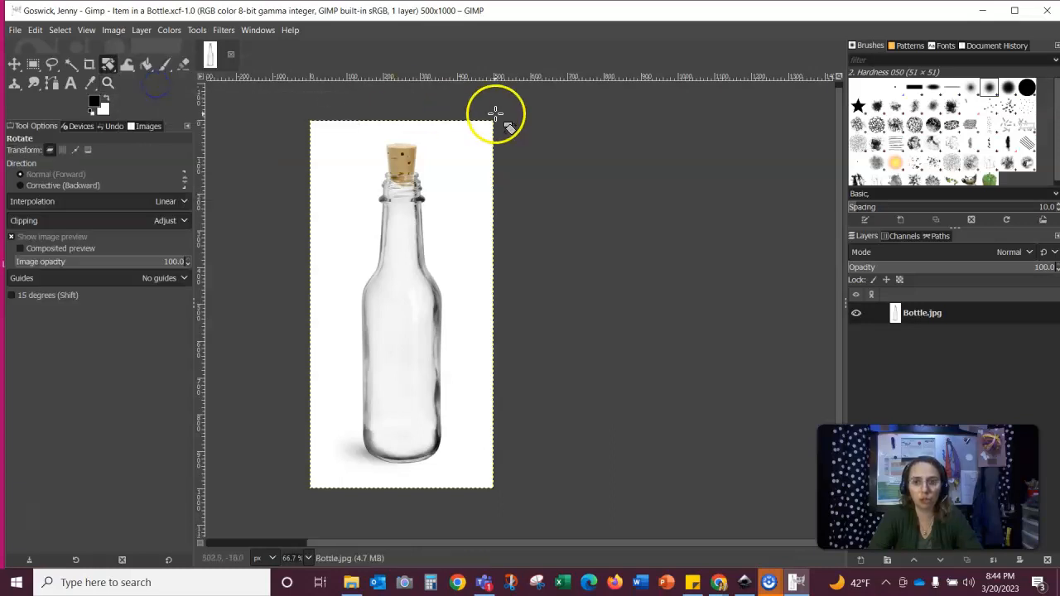
left_click_drag(498, 108, 577, 152)
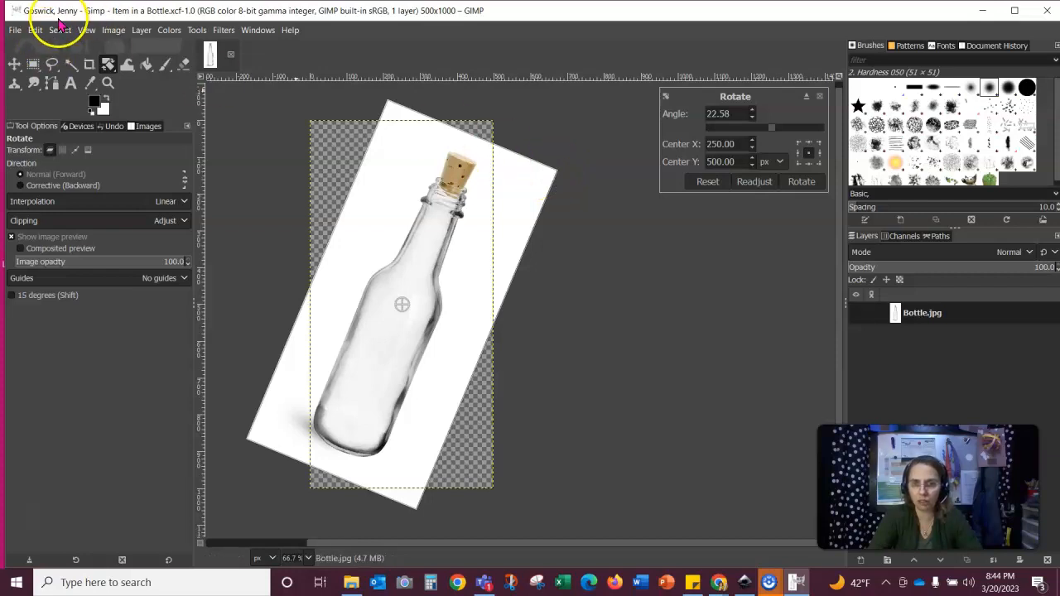
left_click(35, 30)
left_click(58, 40)
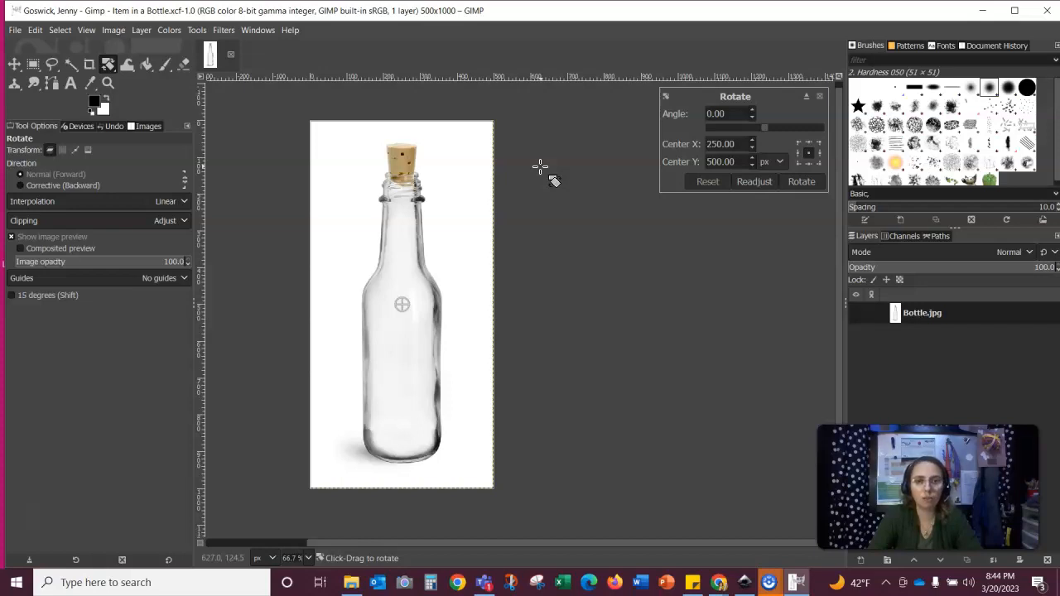
Rotate the whole bottle image 90° clockwise so the bottle lies on its side
left_click(116, 30)
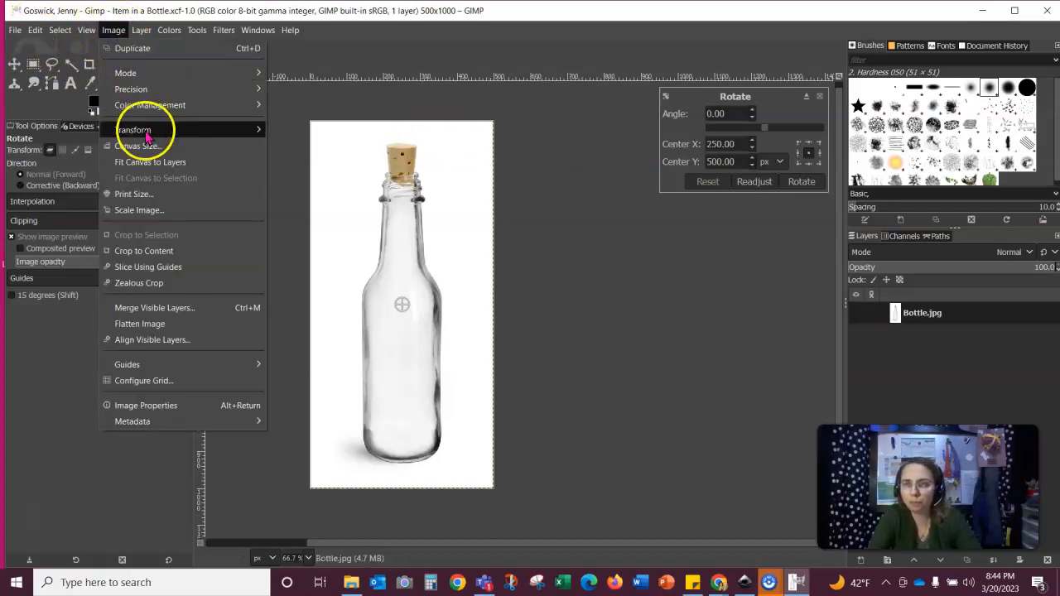
mouse_move(142, 131)
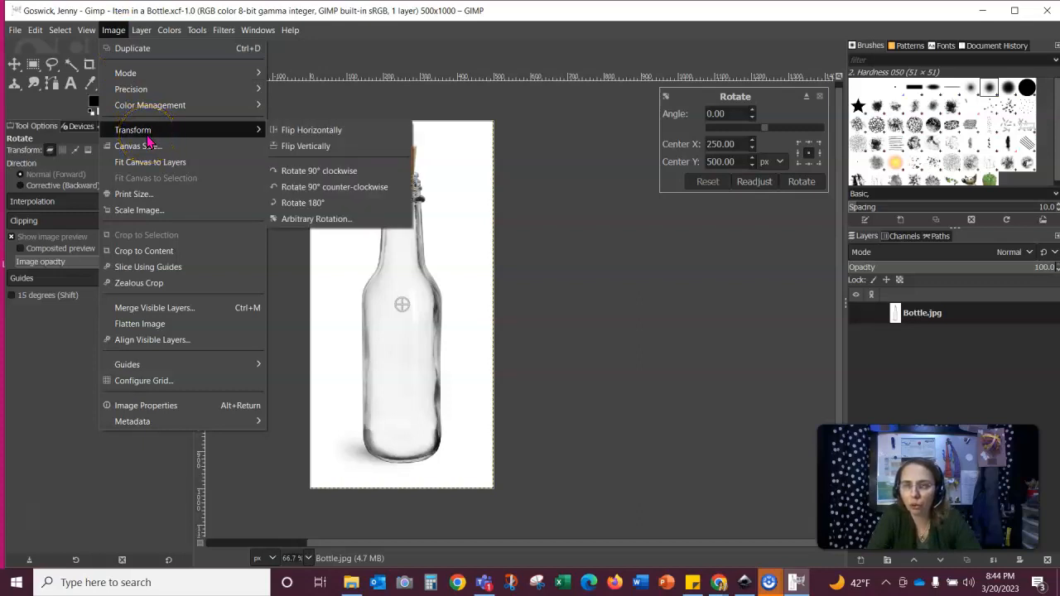
left_click(308, 170)
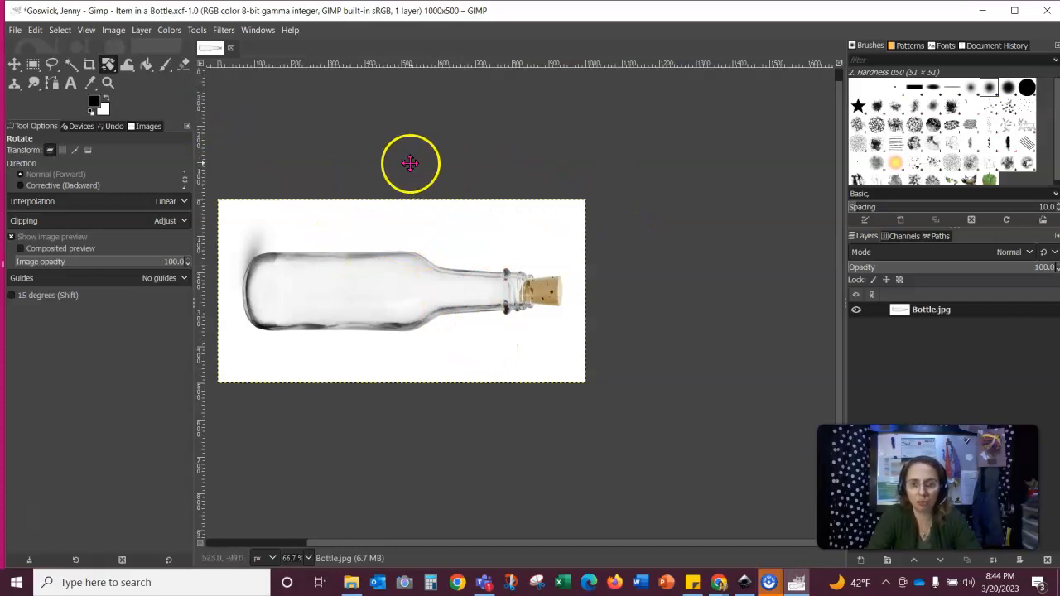
Tilt the Bottle.jpg layer counter-clockwise with the Rotate tool to an angle of about -10.18° and apply the rotation
left_click_drag(409, 161, 443, 133)
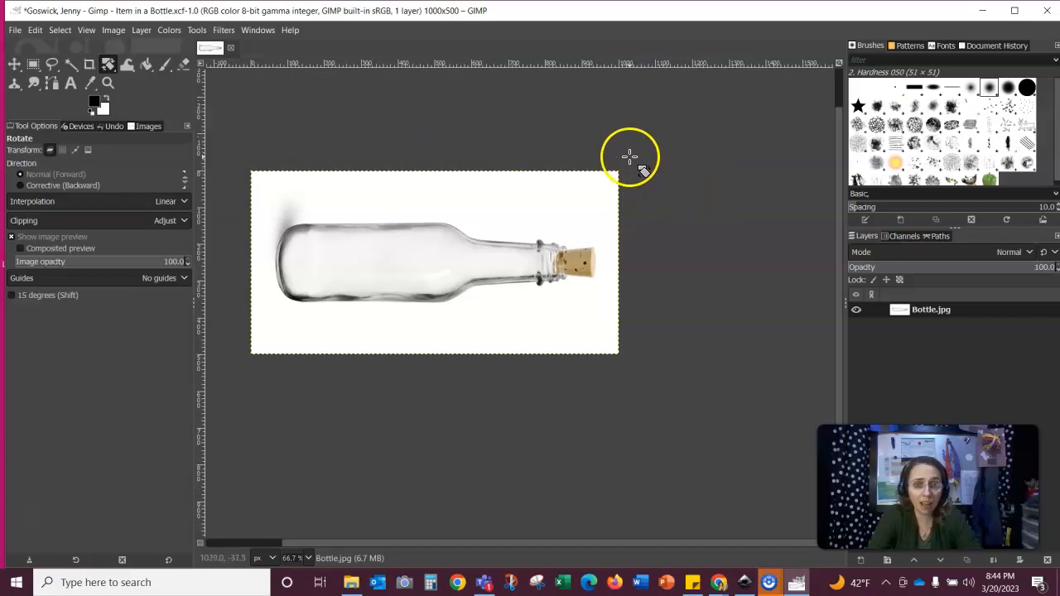
left_click_drag(631, 158, 600, 124)
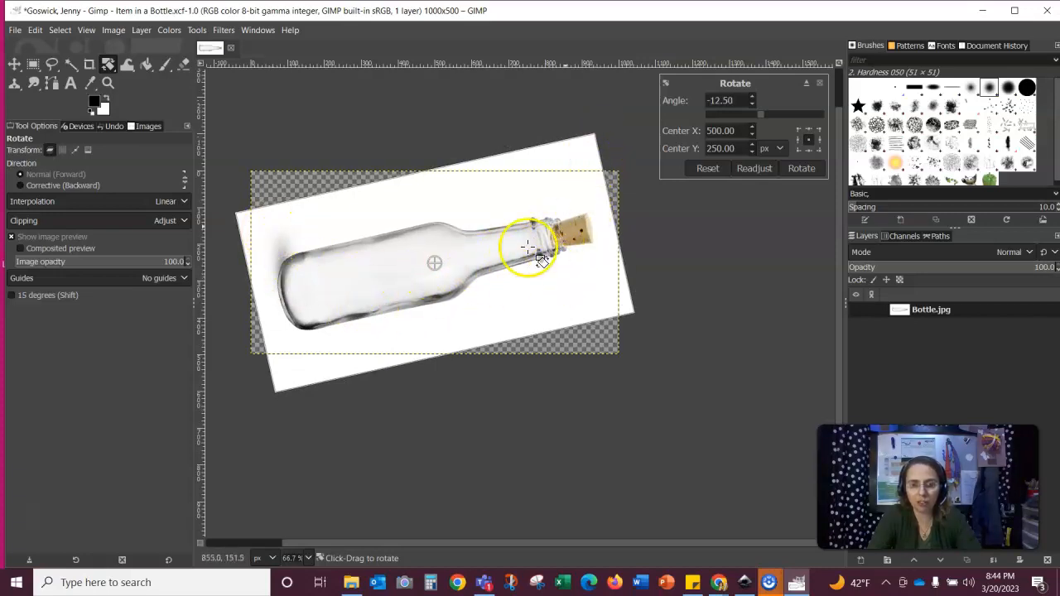
left_click_drag(591, 124, 605, 134)
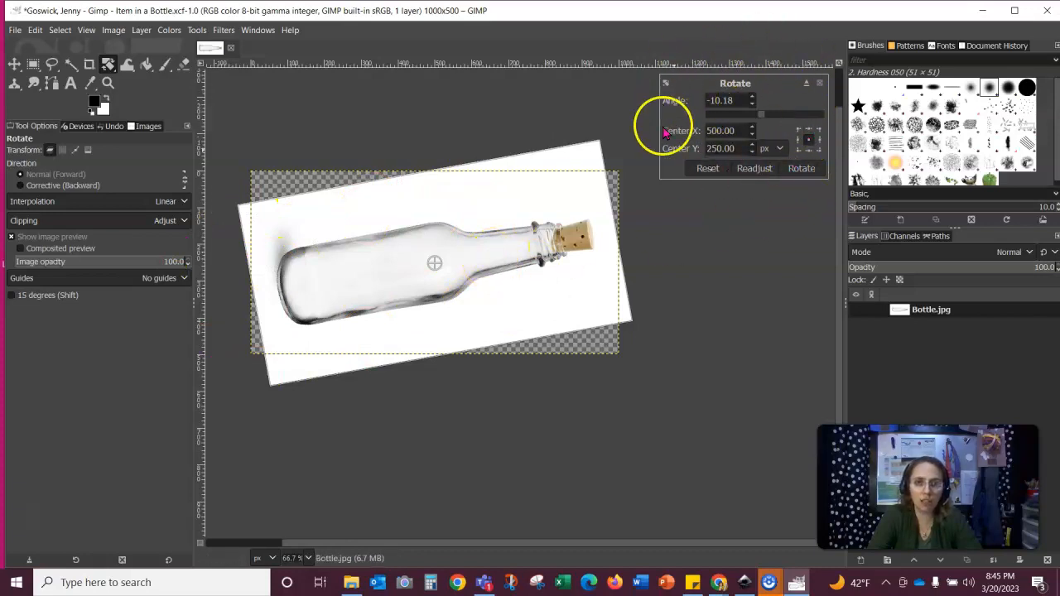
left_click(801, 170)
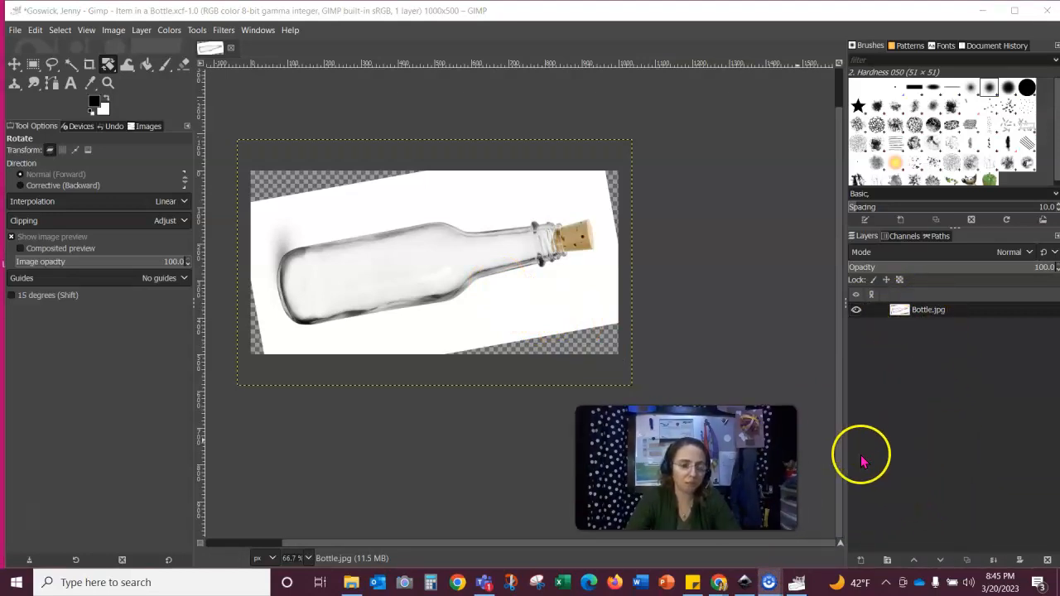
Add a new layer filled with White and place it below the Bottle.jpg layer
left_click(862, 562)
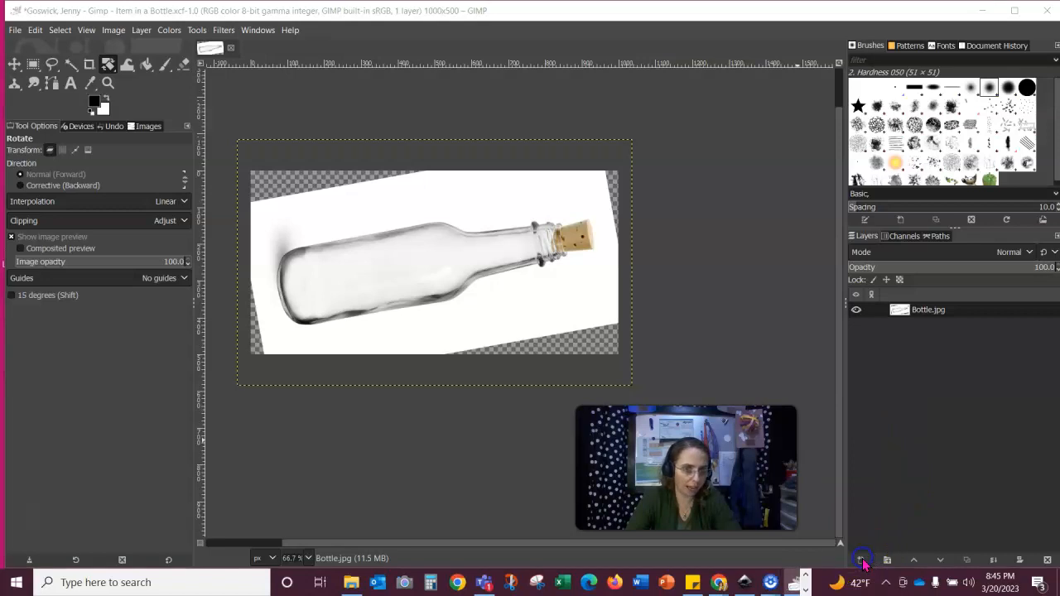
left_click_drag(689, 469, 552, 466)
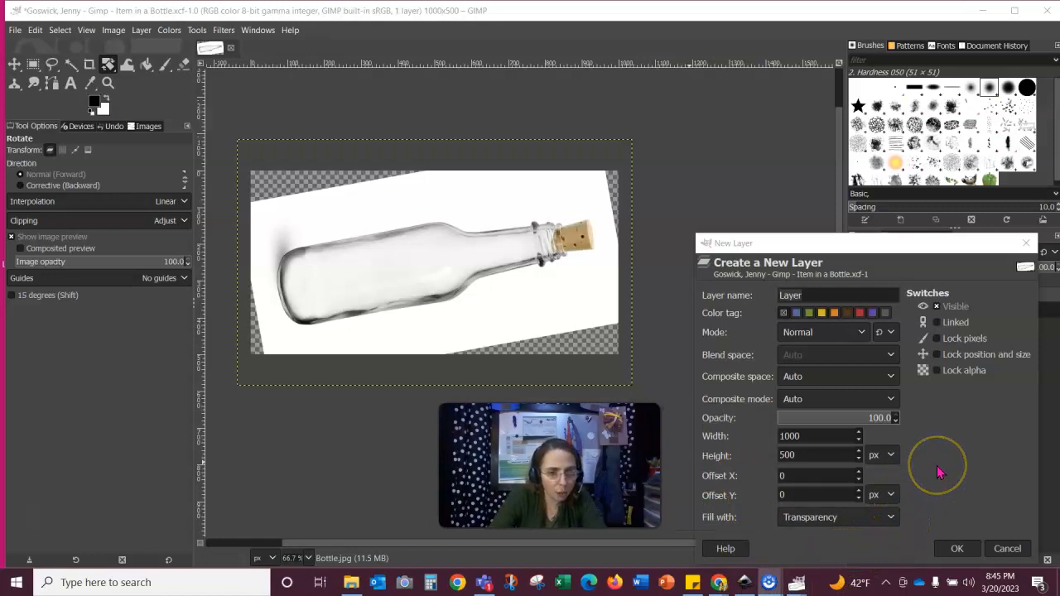
left_click(890, 376)
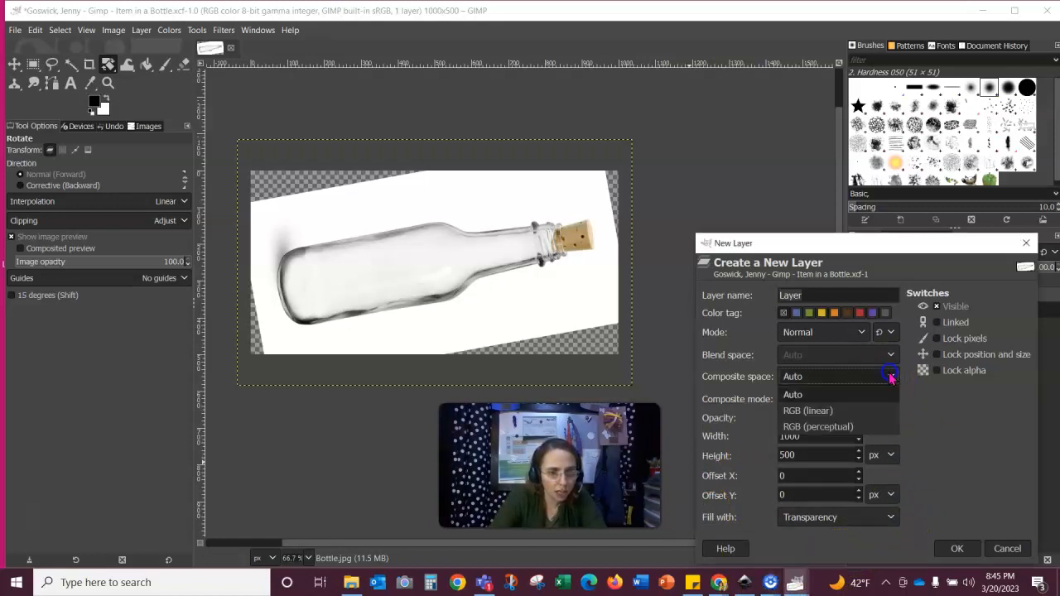
left_click(893, 379)
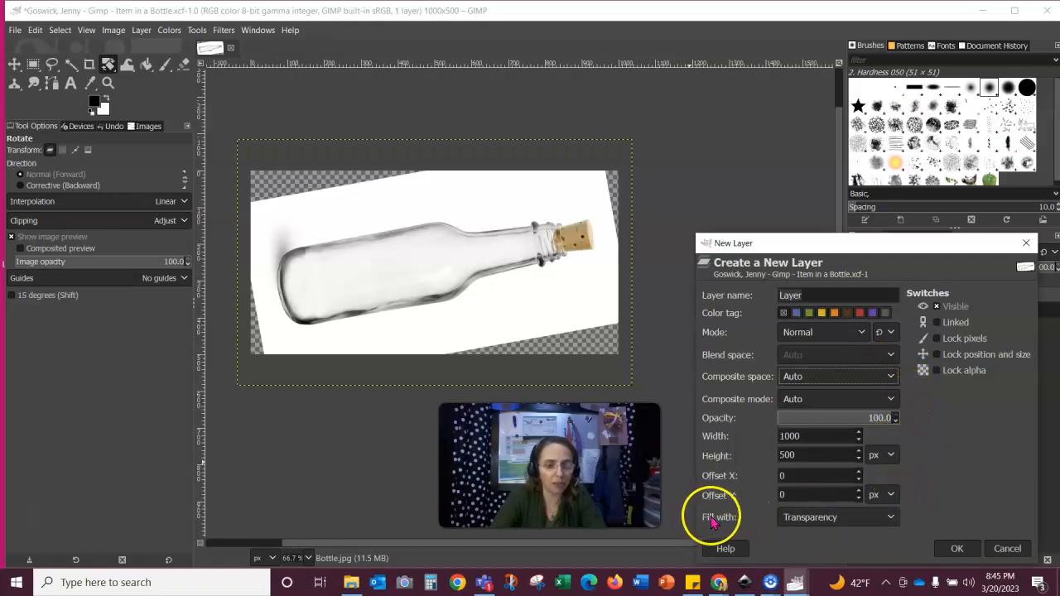
left_click(891, 519)
left_click(820, 467)
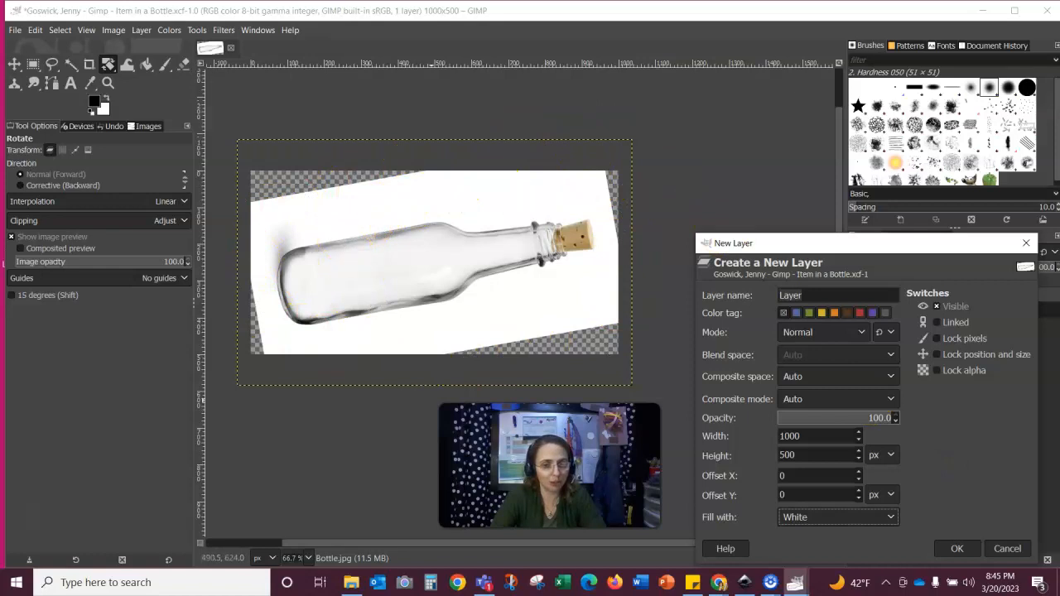
left_click(957, 550)
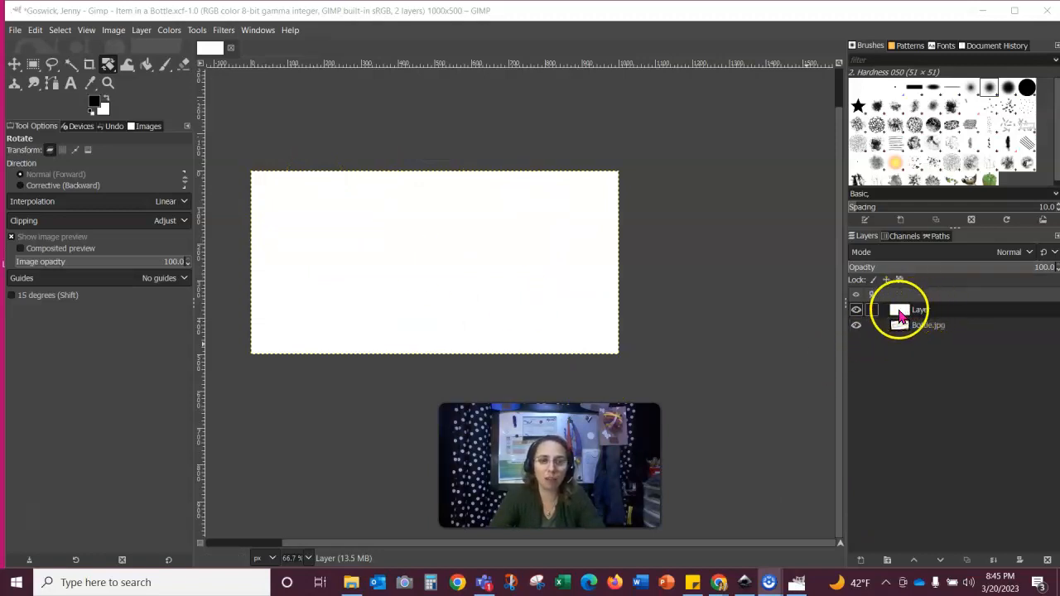
left_click_drag(900, 315, 929, 344)
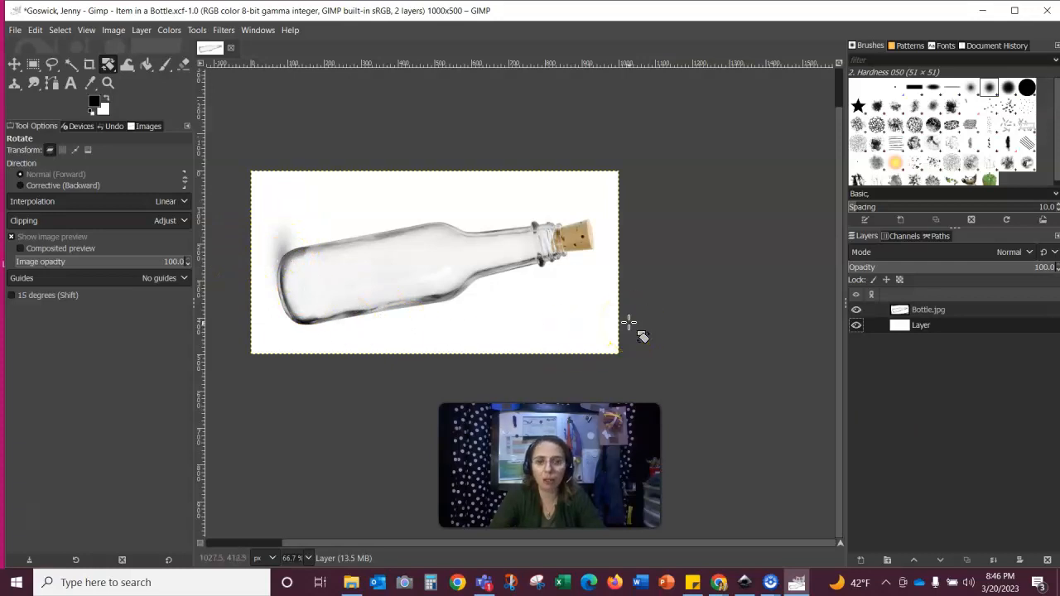
left_click_drag(108, 63, 147, 91)
left_click_drag(641, 154, 269, 367)
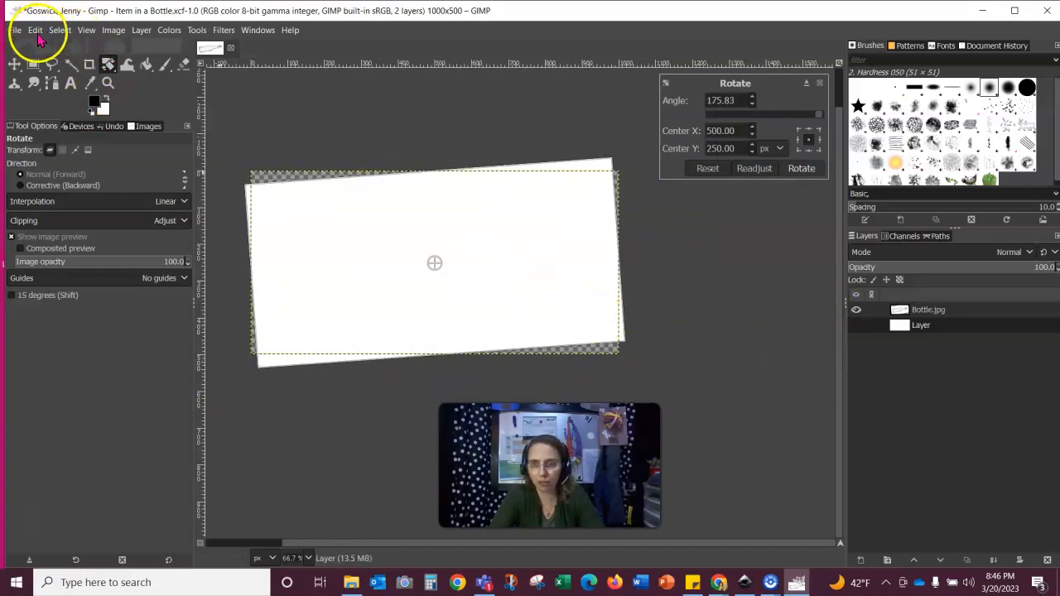
left_click(707, 169)
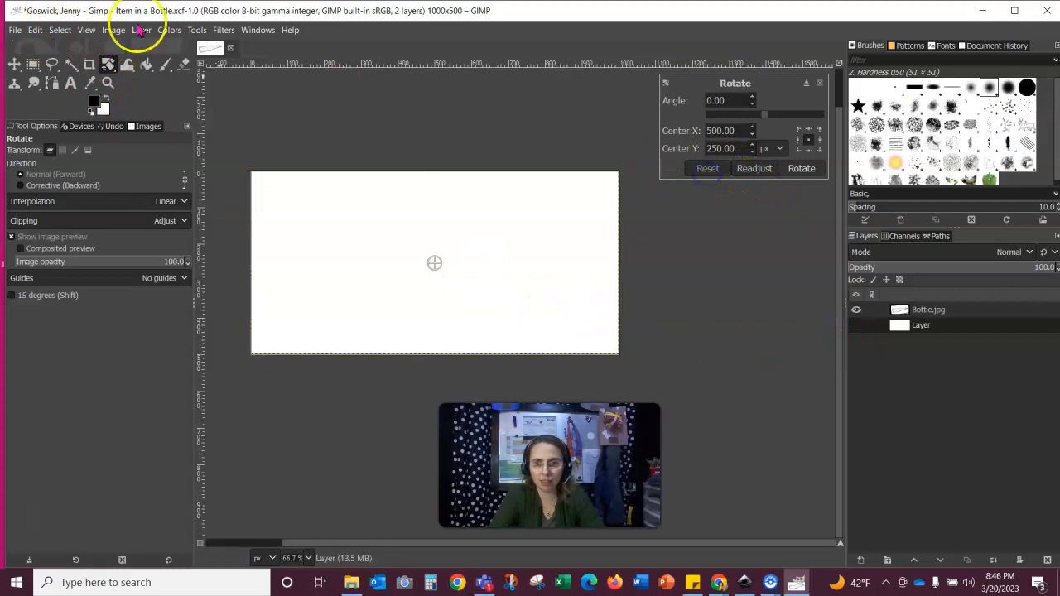
left_click(15, 66)
Rotate the Bottle.jpg layer to about -156.64° so the cork points to the upper left, and apply the rotation
left_click(914, 309)
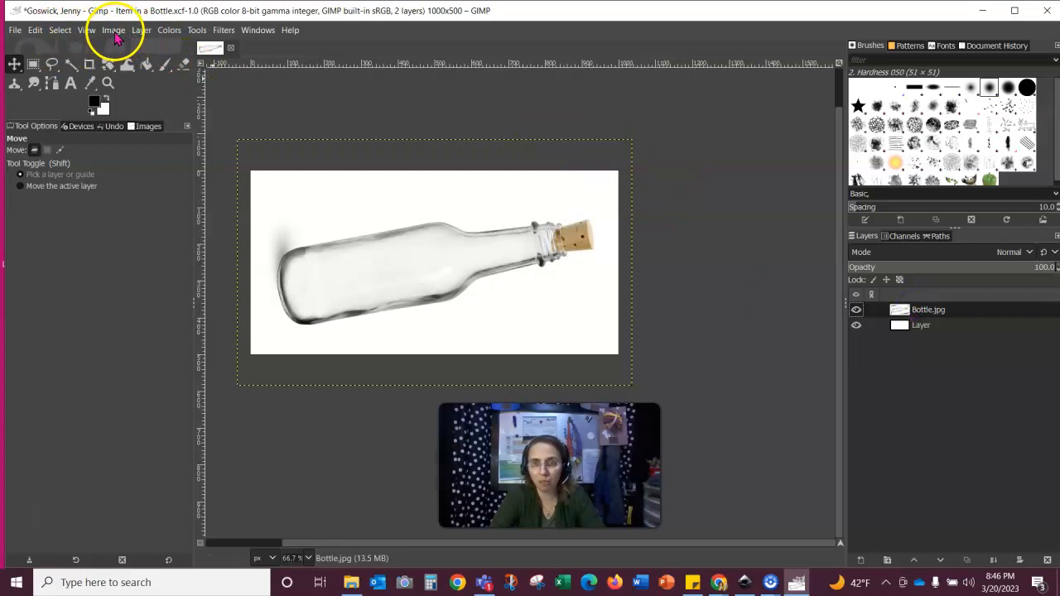
left_click(108, 64)
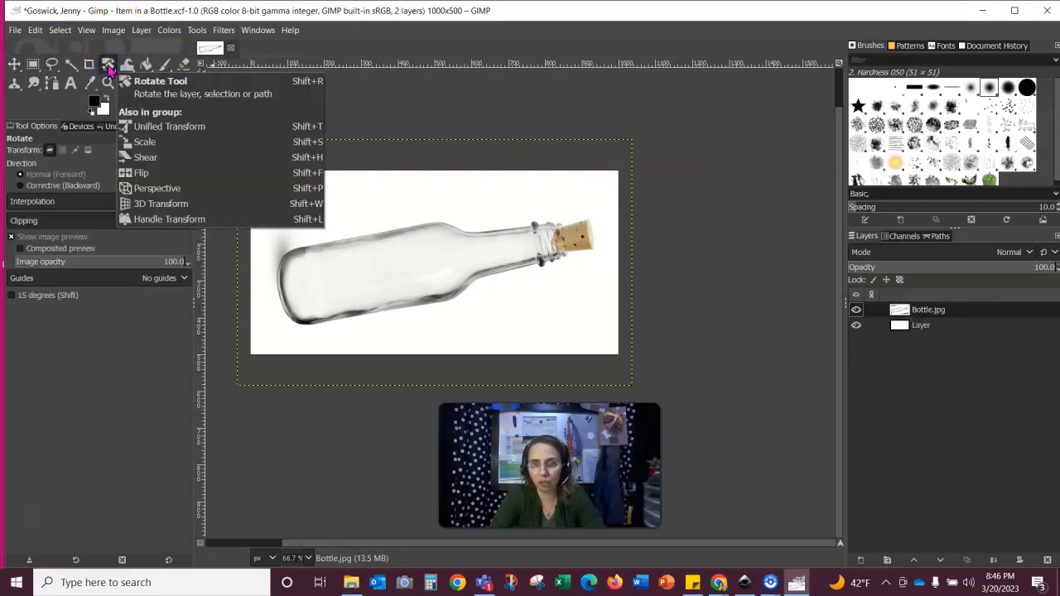
left_click_drag(708, 148, 212, 279)
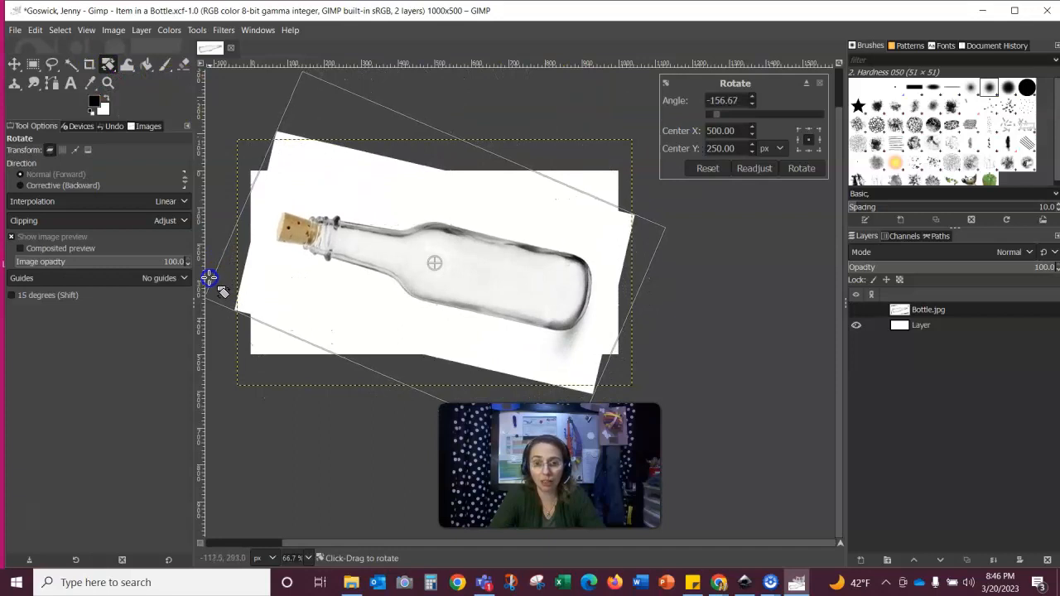
left_click(715, 249)
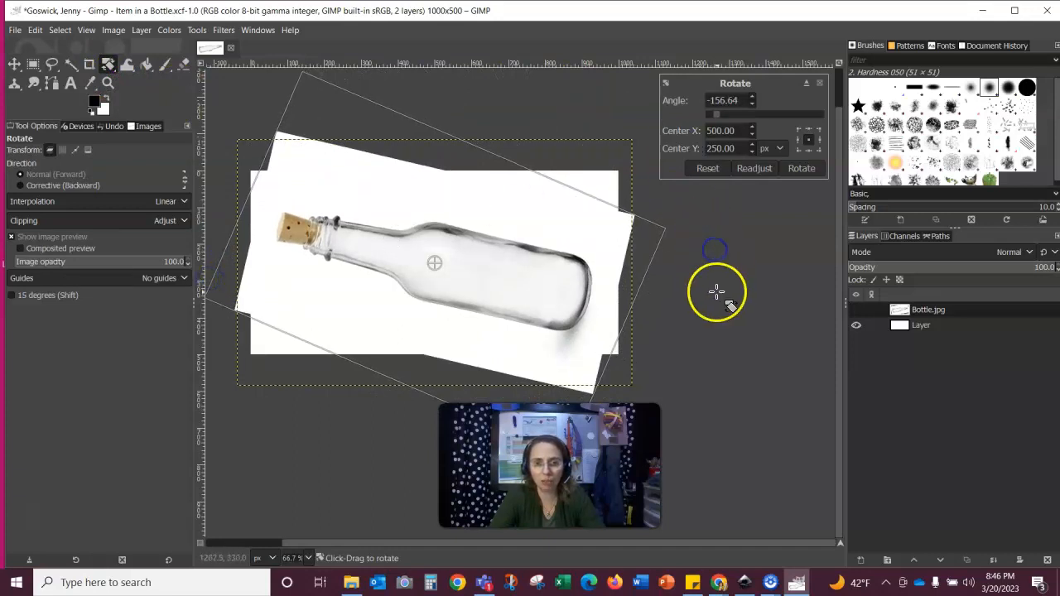
left_click(802, 168)
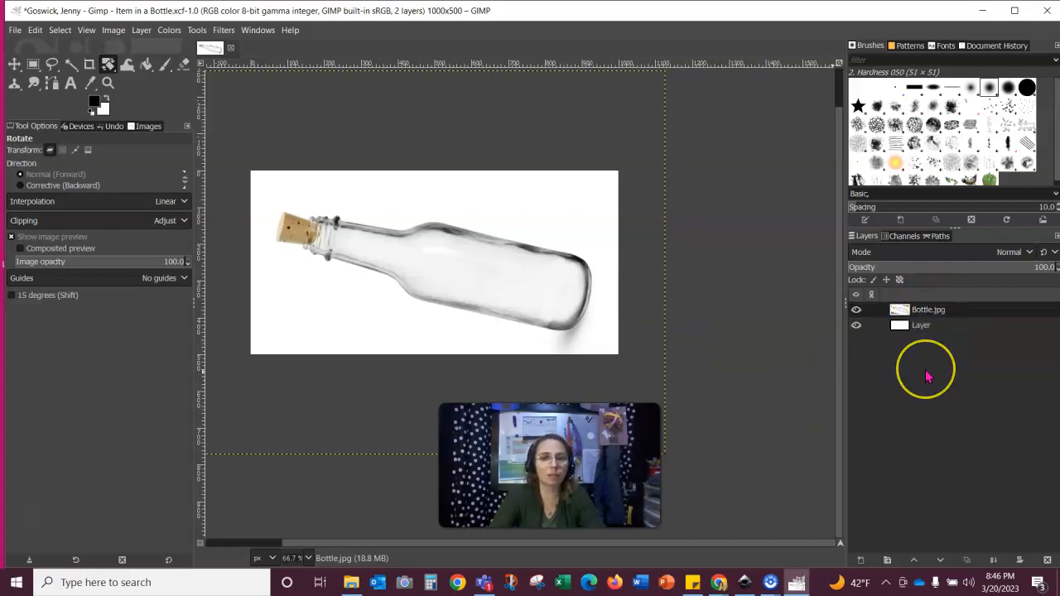
Flatten the bottle and white background layers into one layer and save the project
left_click(945, 326)
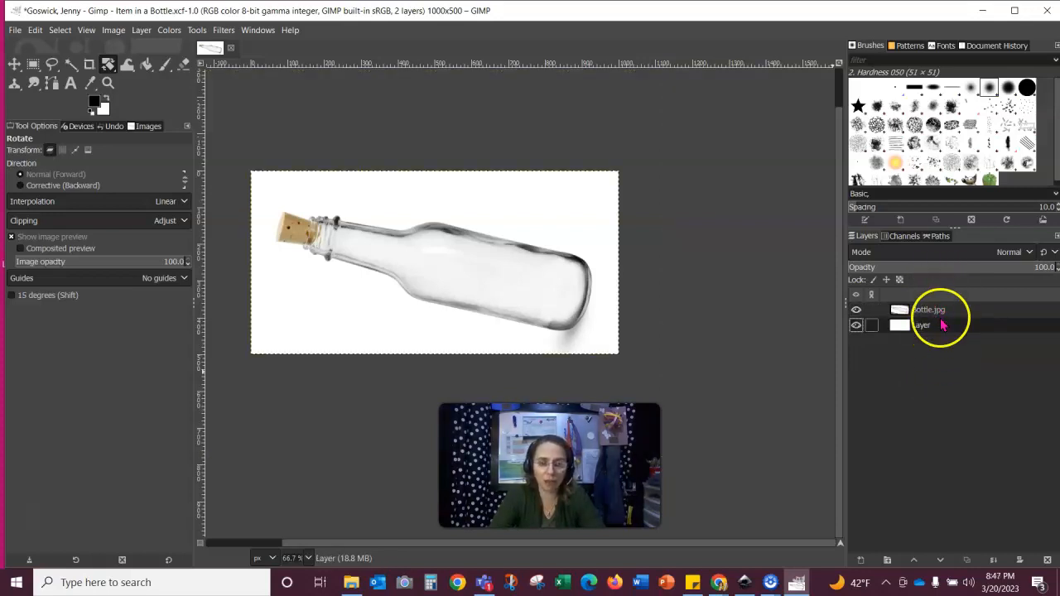
right_click(944, 329)
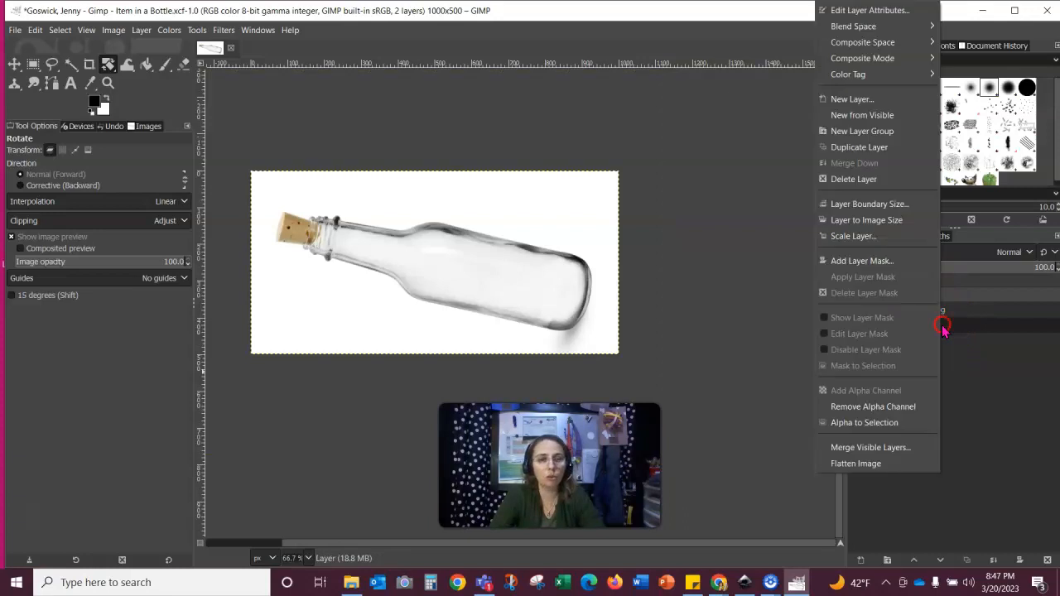
left_click(853, 464)
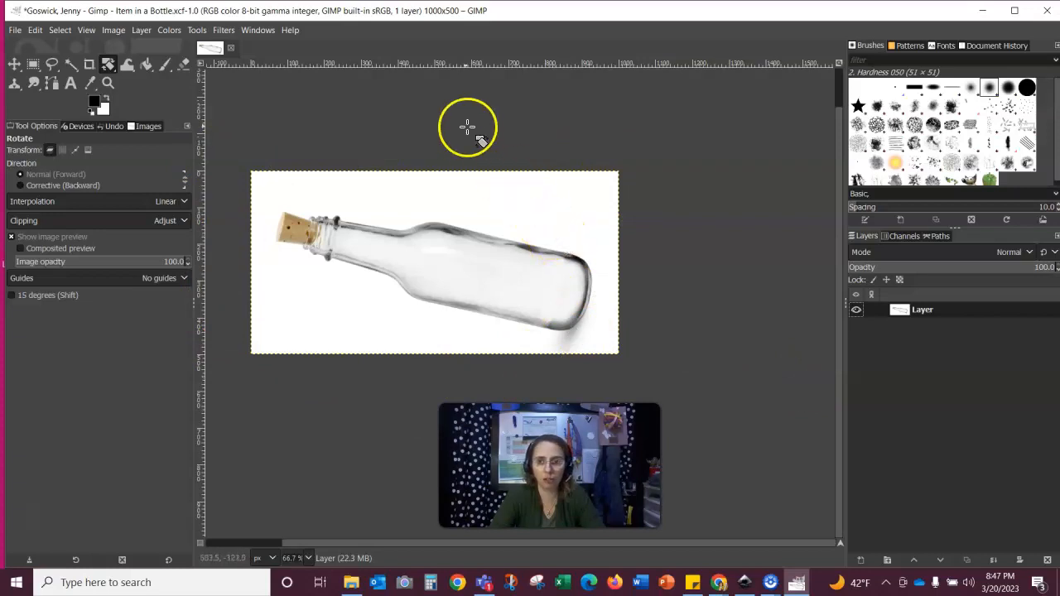
left_click(14, 31)
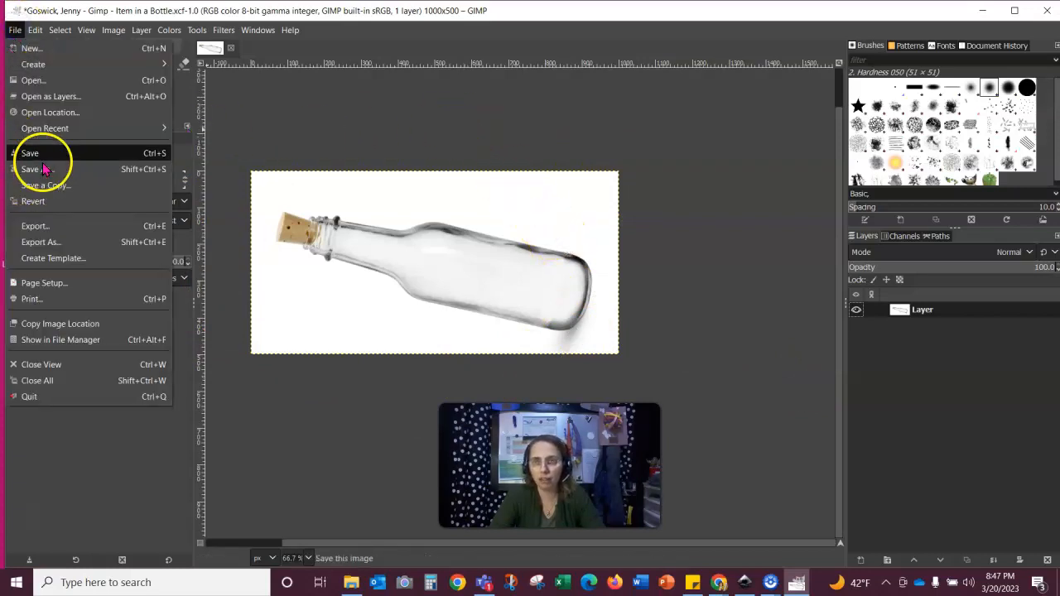
left_click(45, 152)
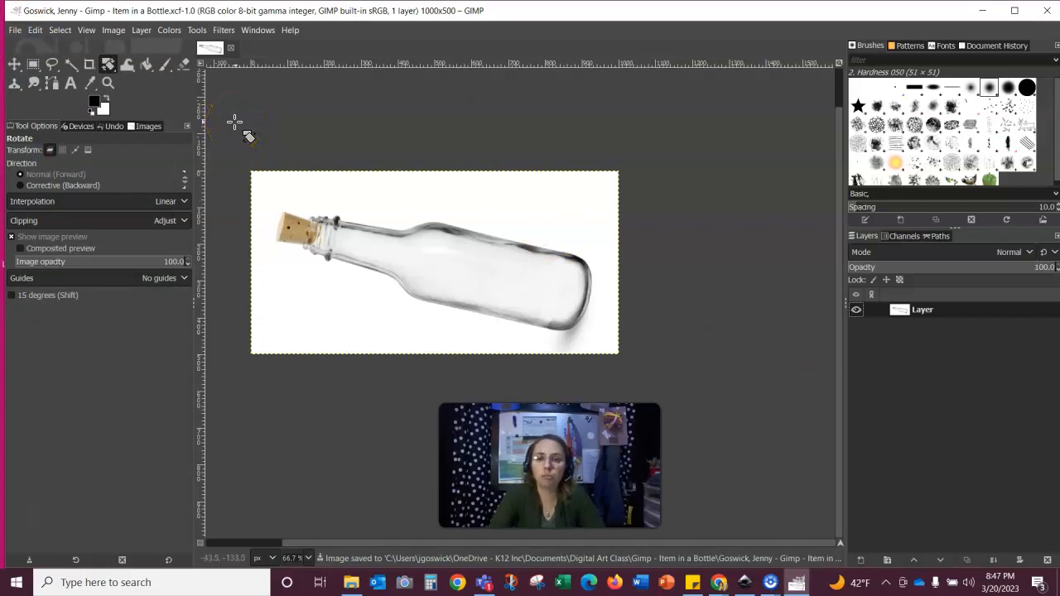
Capture a screen snip of the whole GIMP window and open it in Snip & Sketch
left_click_drag(682, 489, 963, 464)
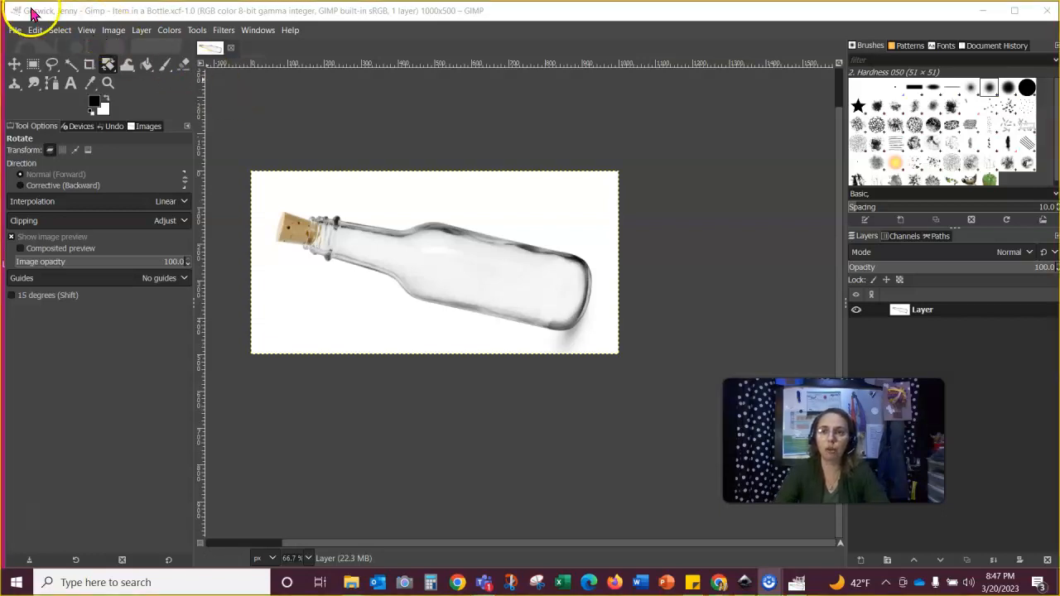
key("super+shift+s")
left_click_drag(4, 2, 1055, 542)
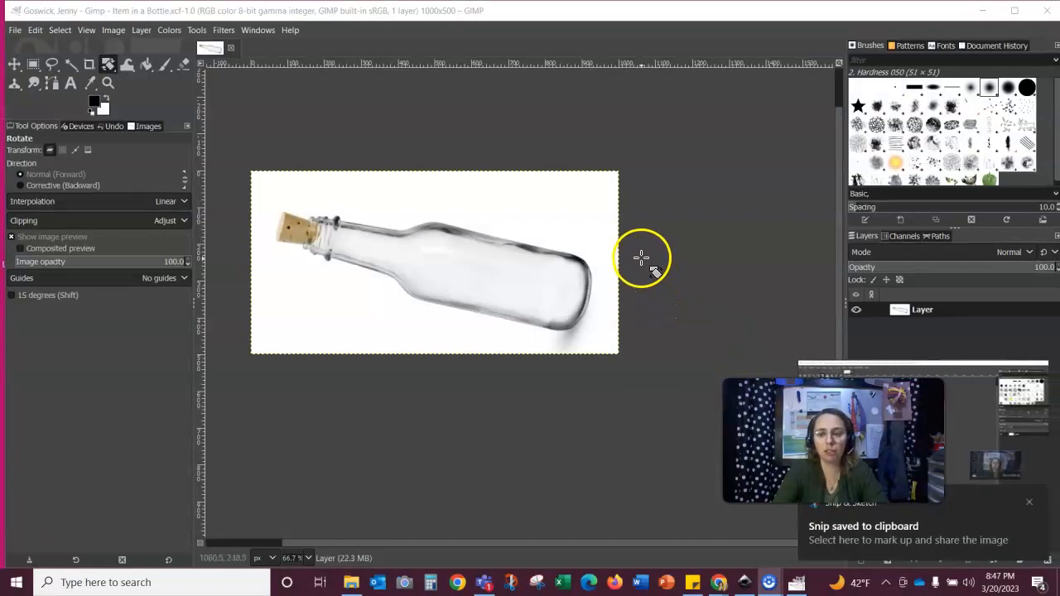
left_click(920, 395)
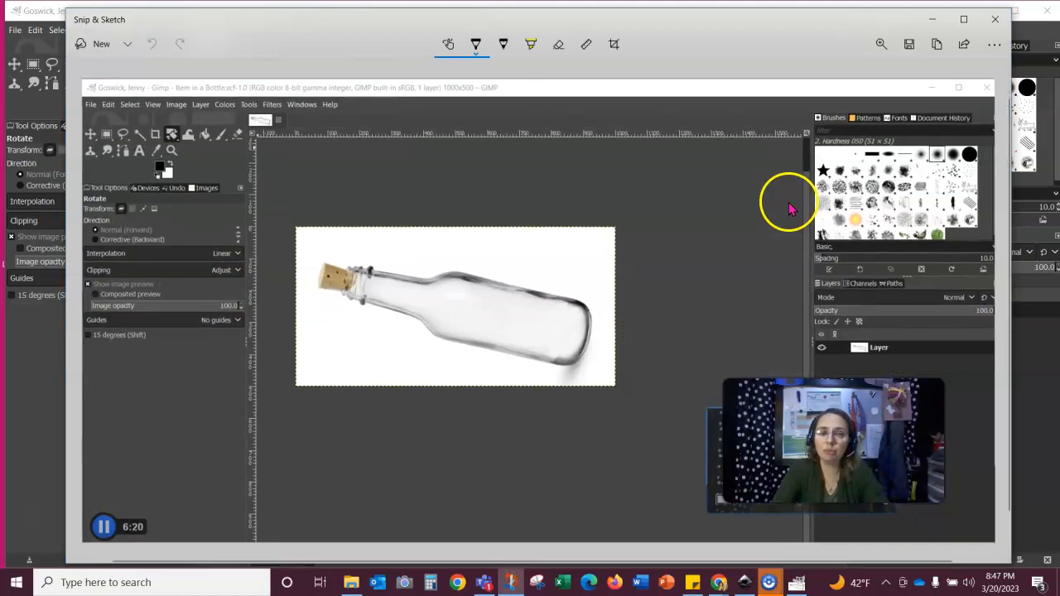
Save the snip as a PNG named "11.04 - Screenshot" in the Downloads folder and close Snip & Sketch
left_click(909, 49)
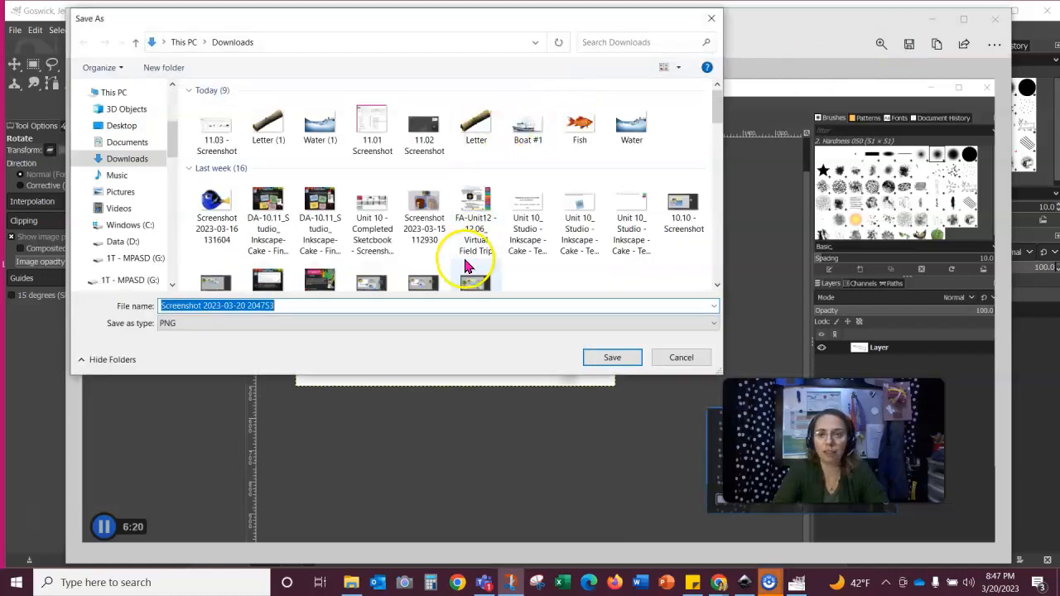
double_click(285, 306)
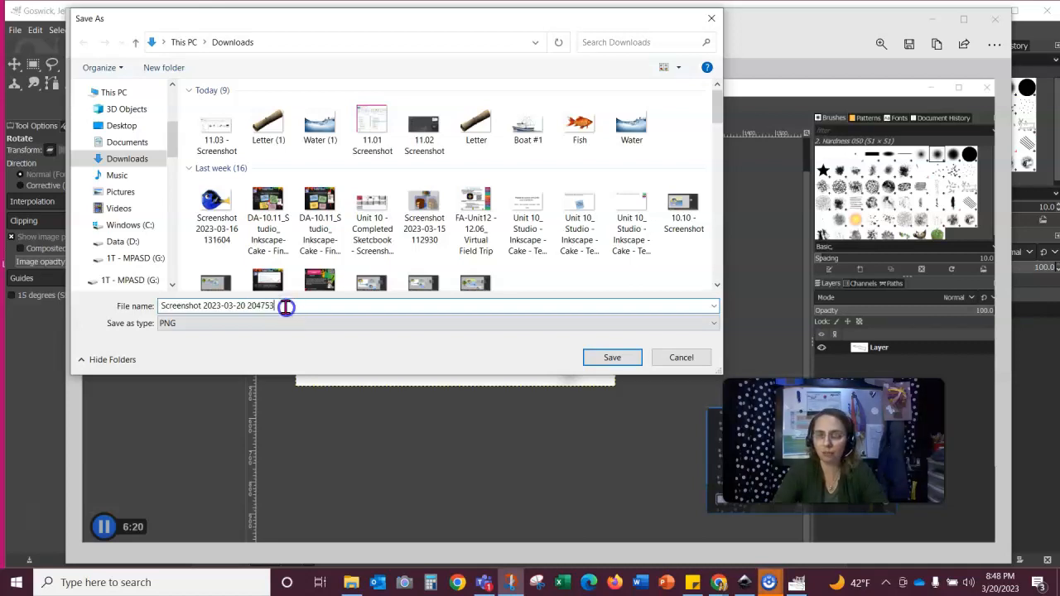
left_click_drag(207, 306, 71, 305)
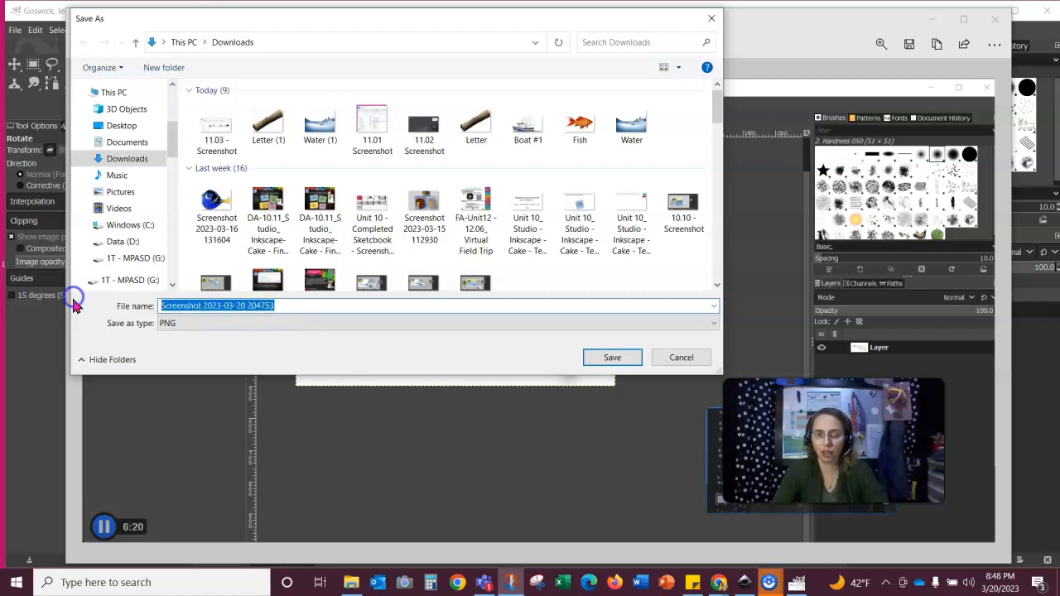
type("11.04 - Screenshot")
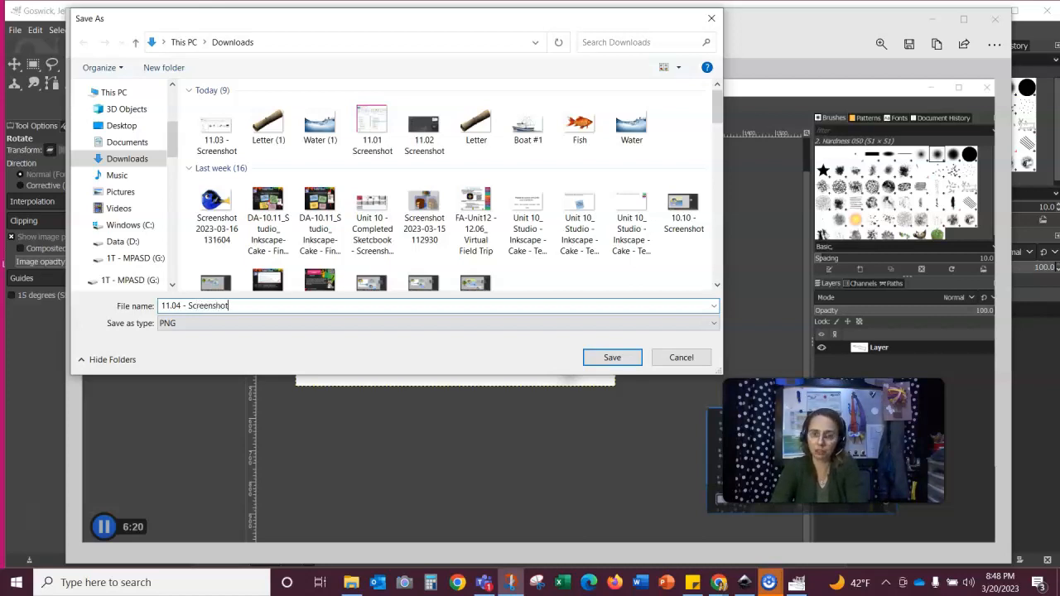
left_click(616, 359)
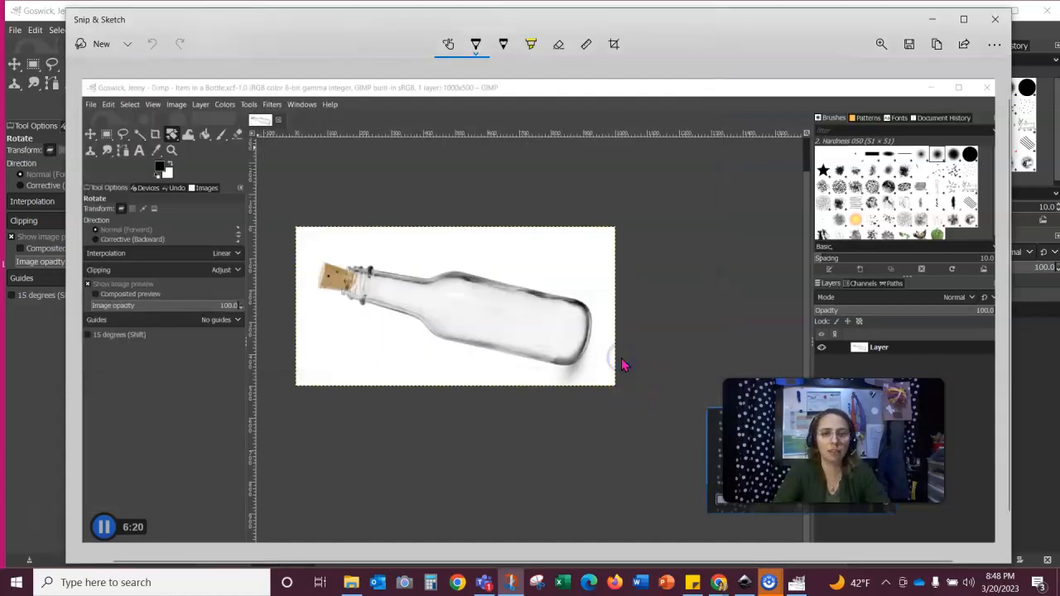
left_click(995, 18)
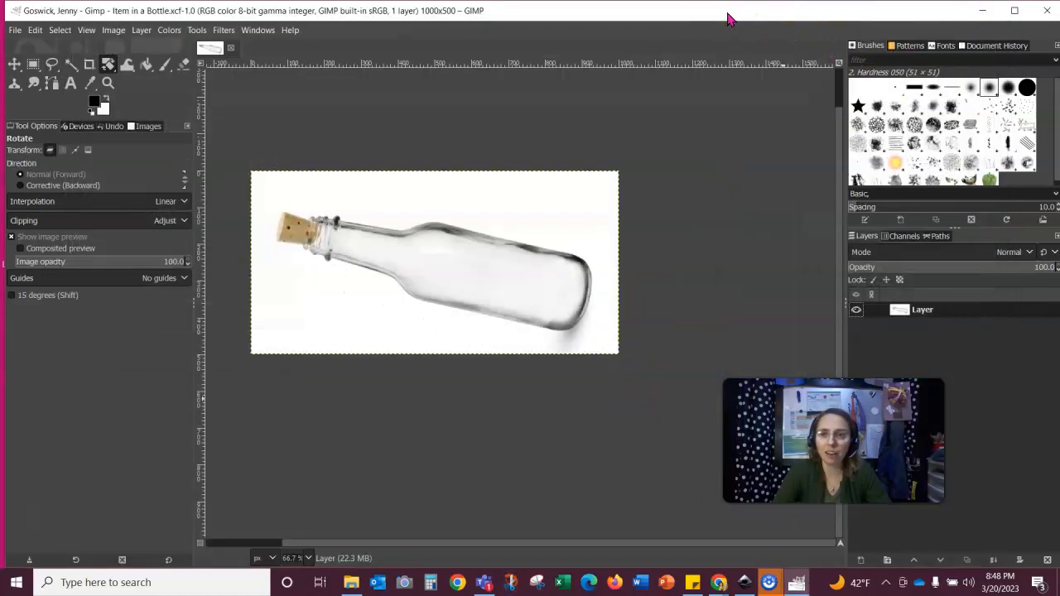
left_click(611, 69)
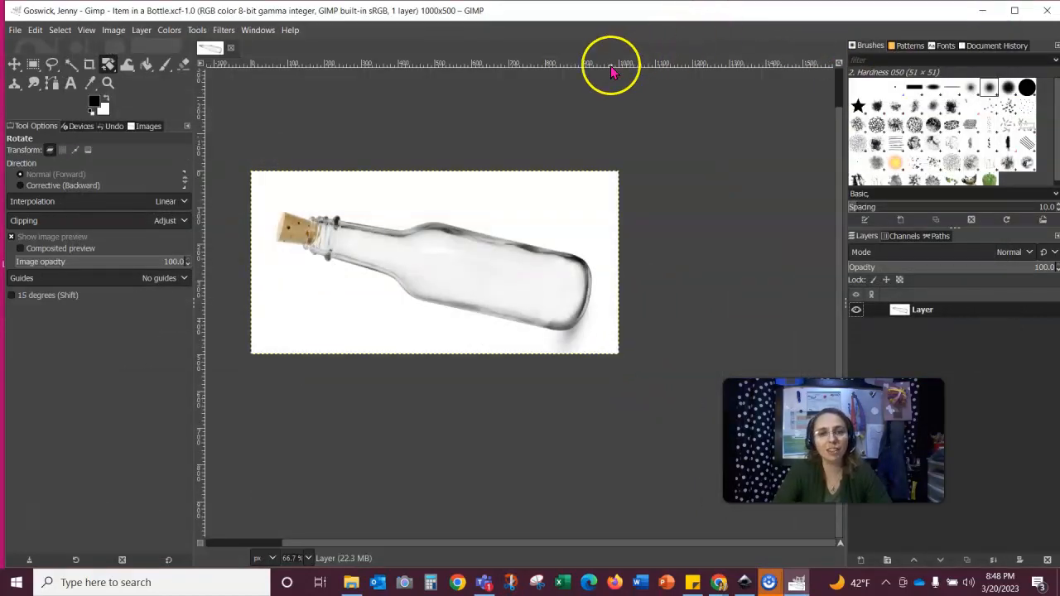
left_click(710, 208)
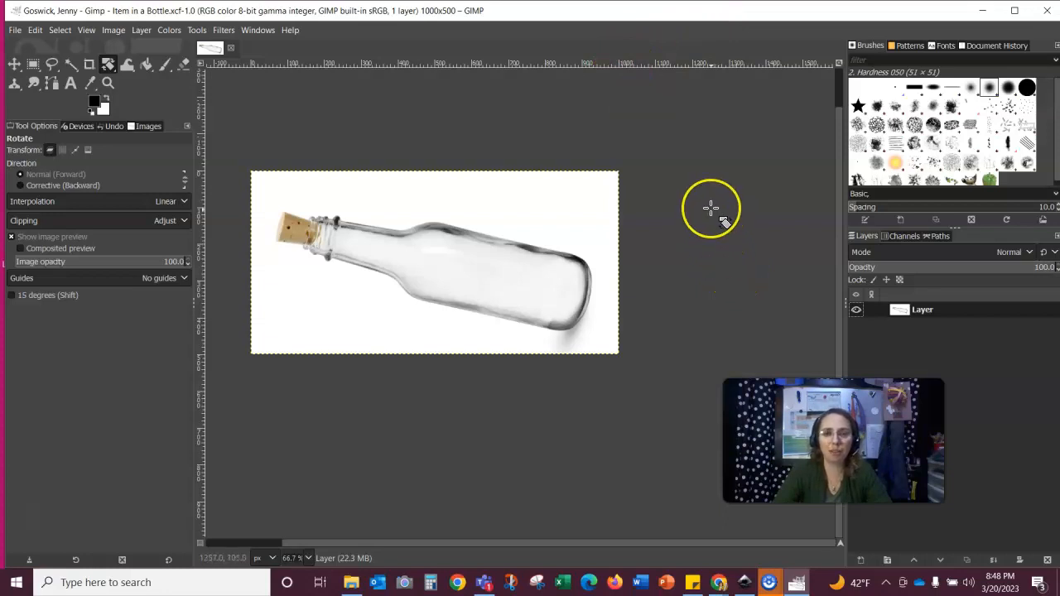